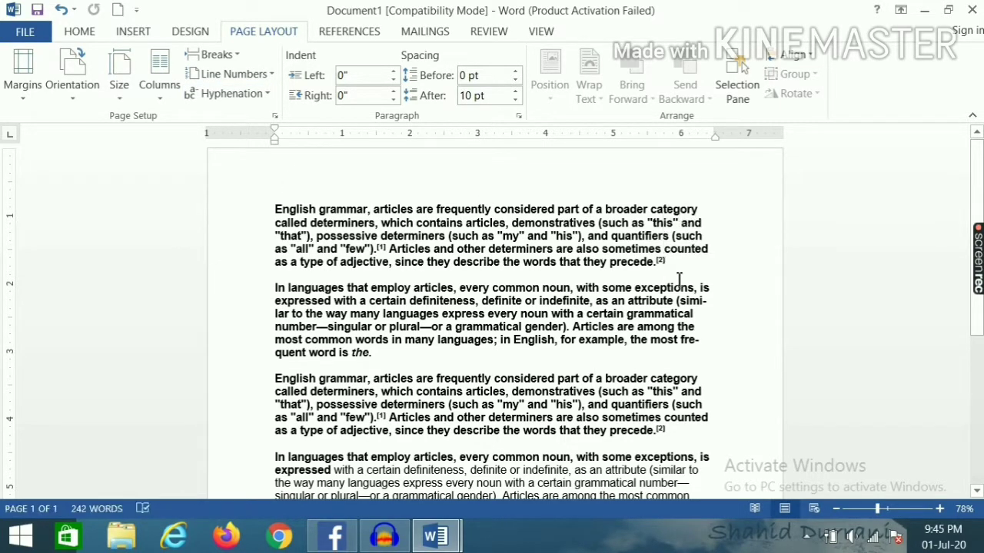
- Insert a page break at the end of the second paragraph, after "the most frequent word is the."
click(379, 355)
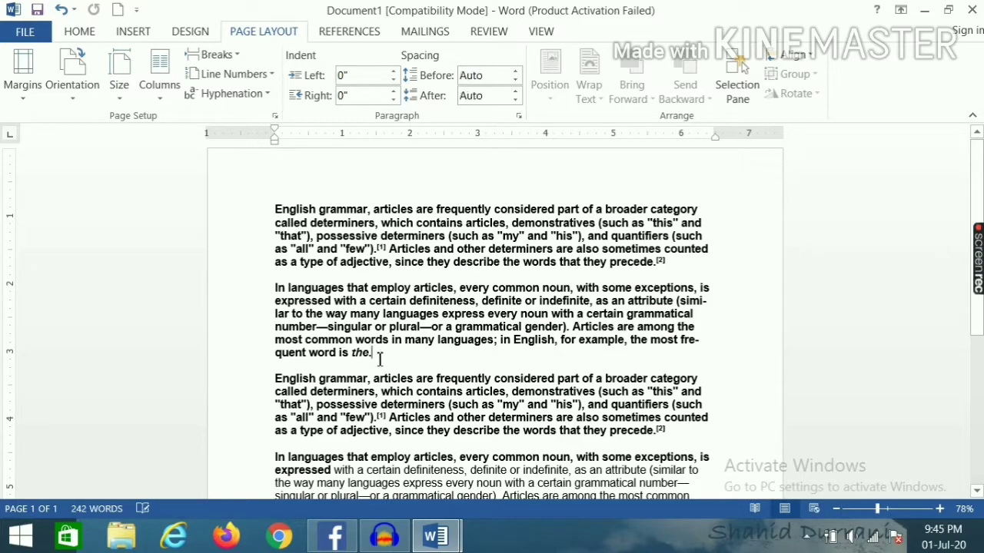
click(215, 55)
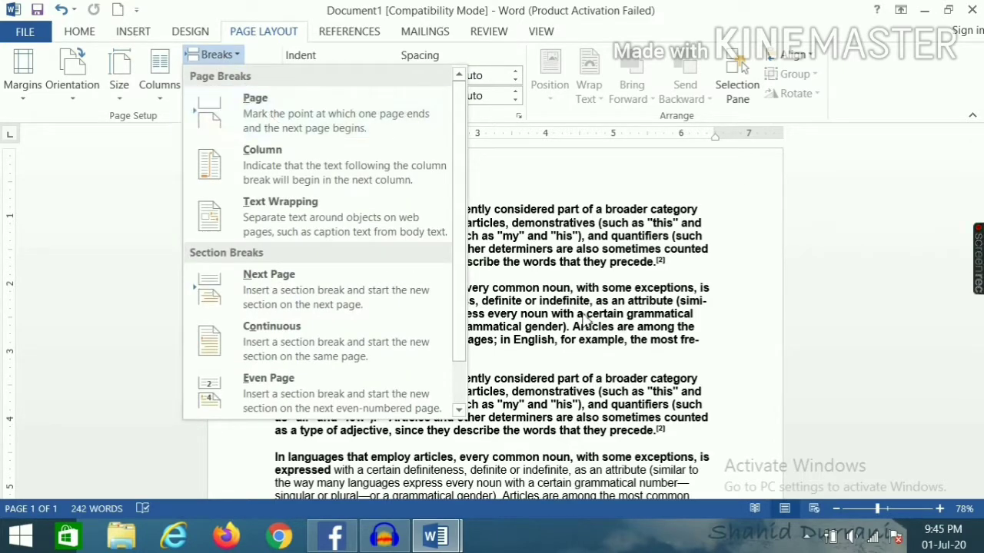
click(581, 352)
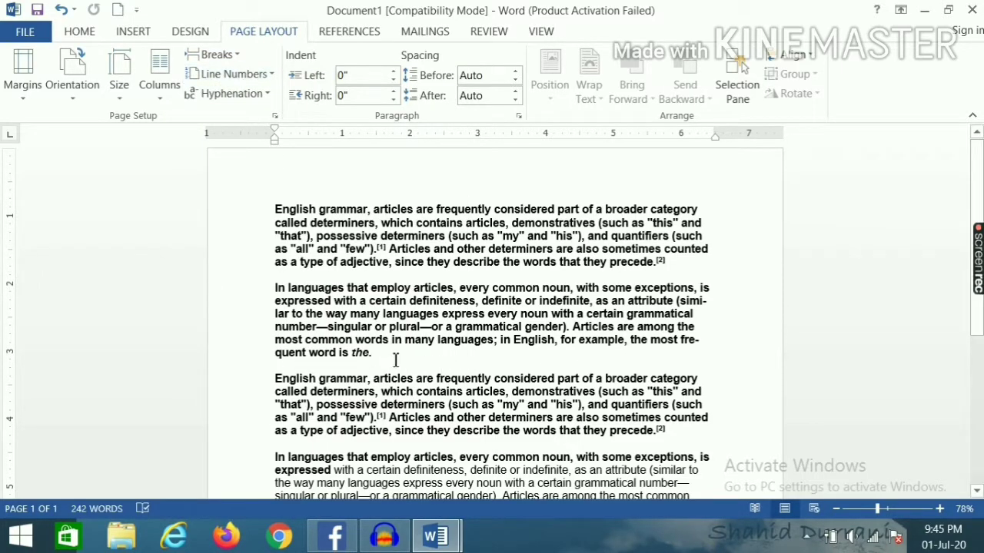
drag(395, 360, 301, 368)
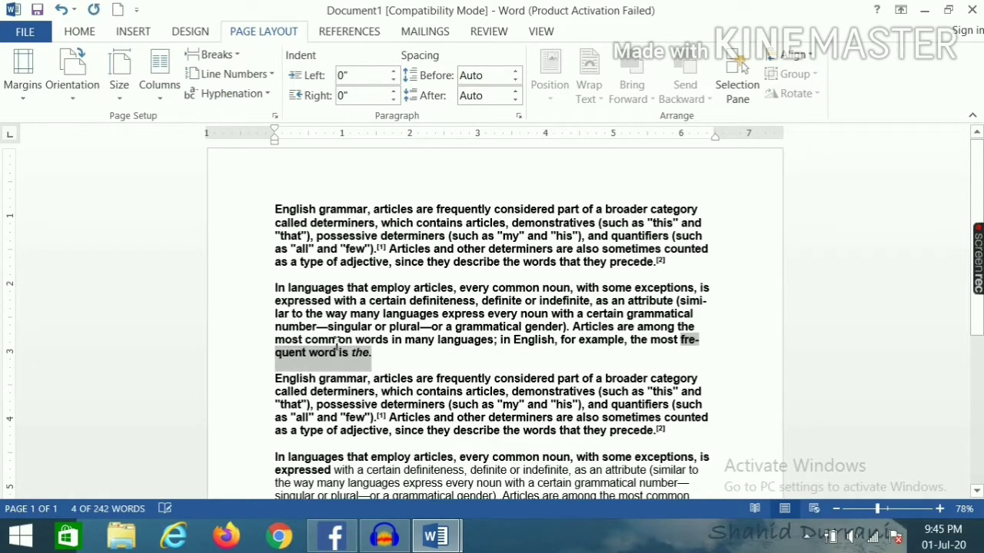
click(375, 352)
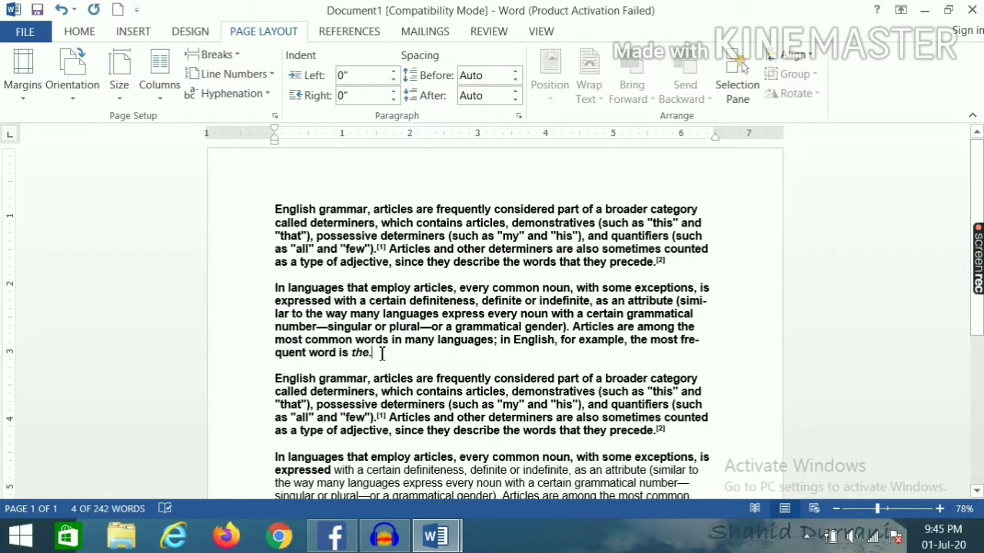
click(228, 60)
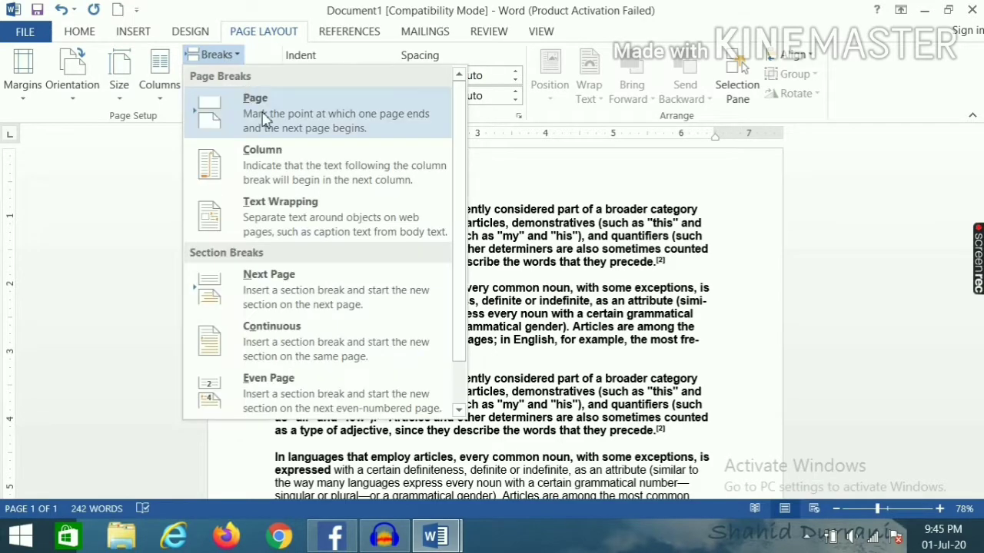
click(263, 115)
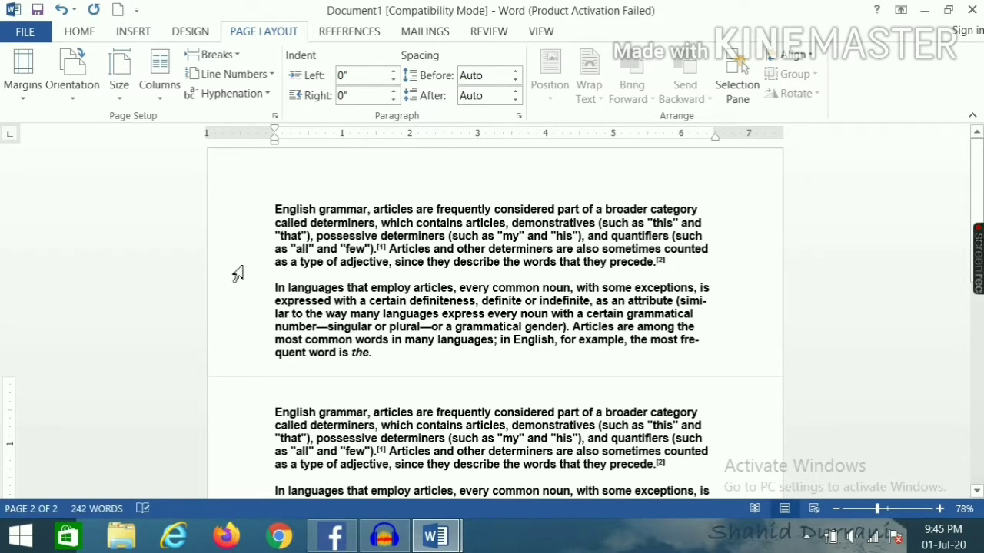
- Compare how the text is split across the two pages and remove the page break between them
click(274, 290)
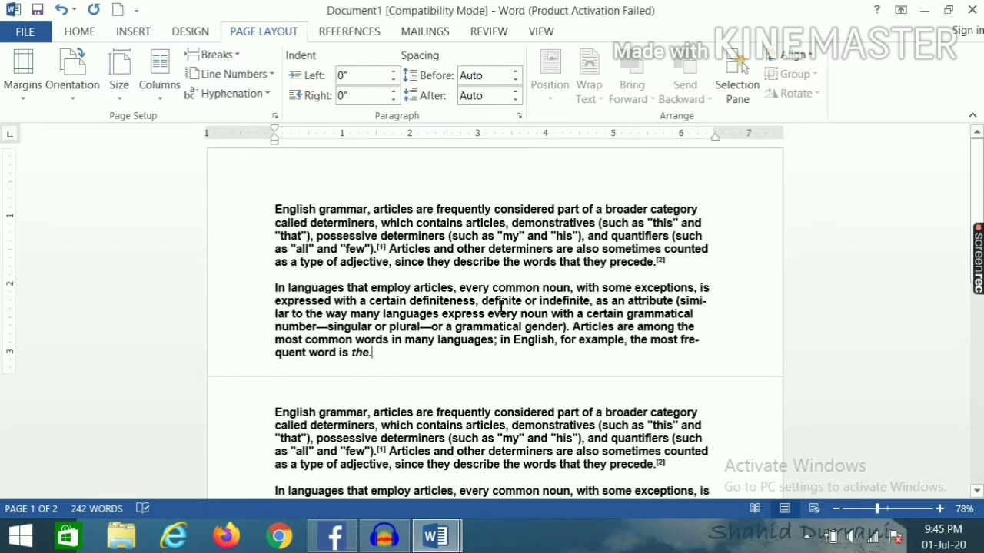
click(466, 452)
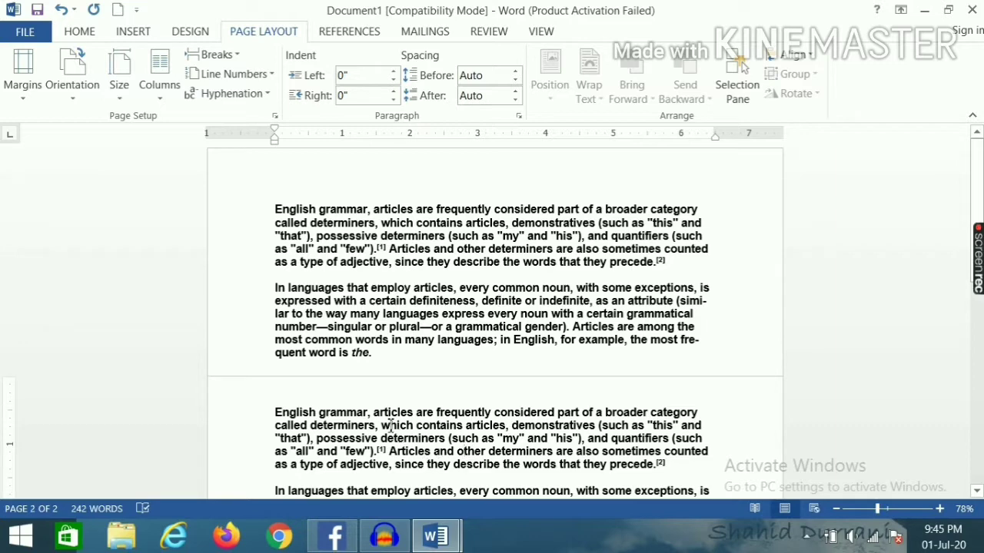
click(352, 332)
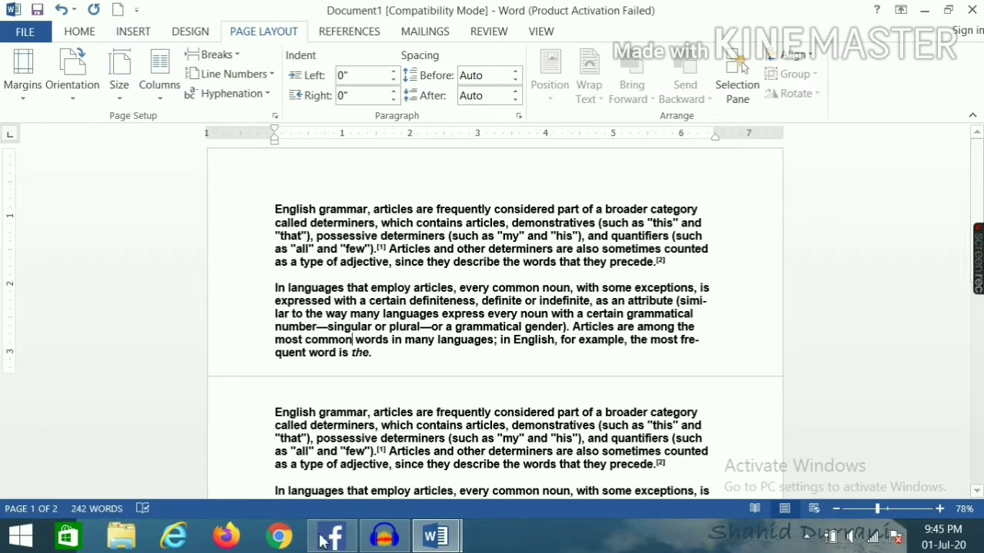
click(311, 425)
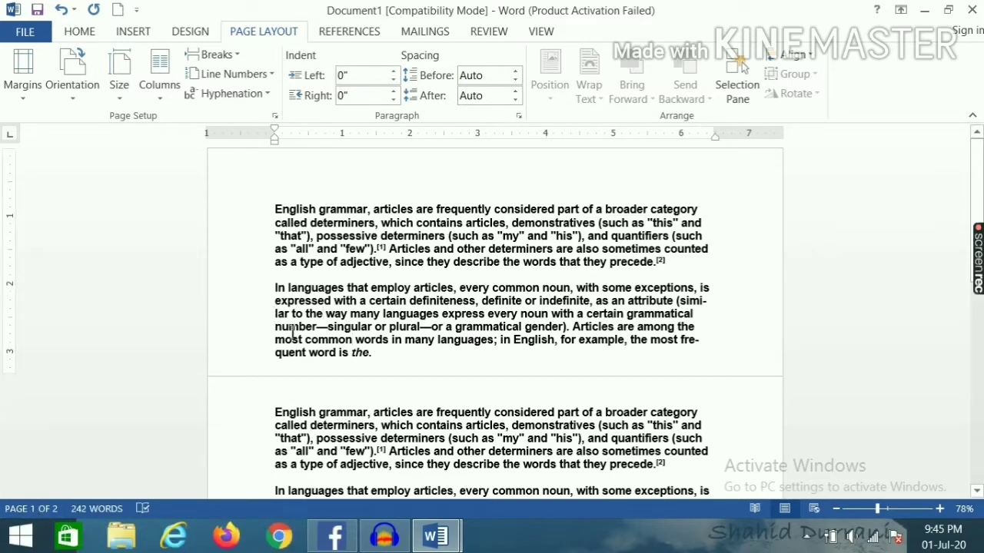
double_click(310, 379)
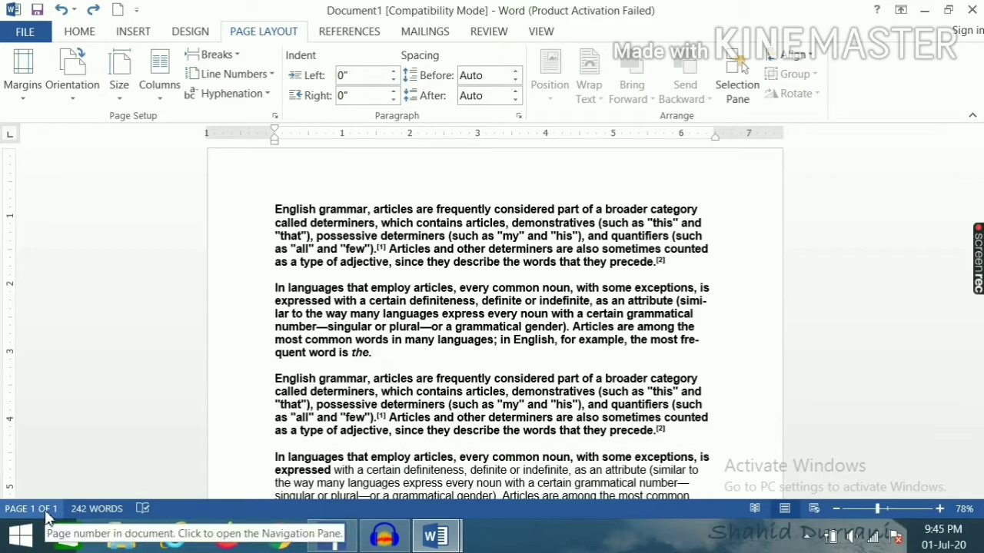
- Insert the page break after the second paragraph once more and delete it again
click(203, 57)
click(257, 103)
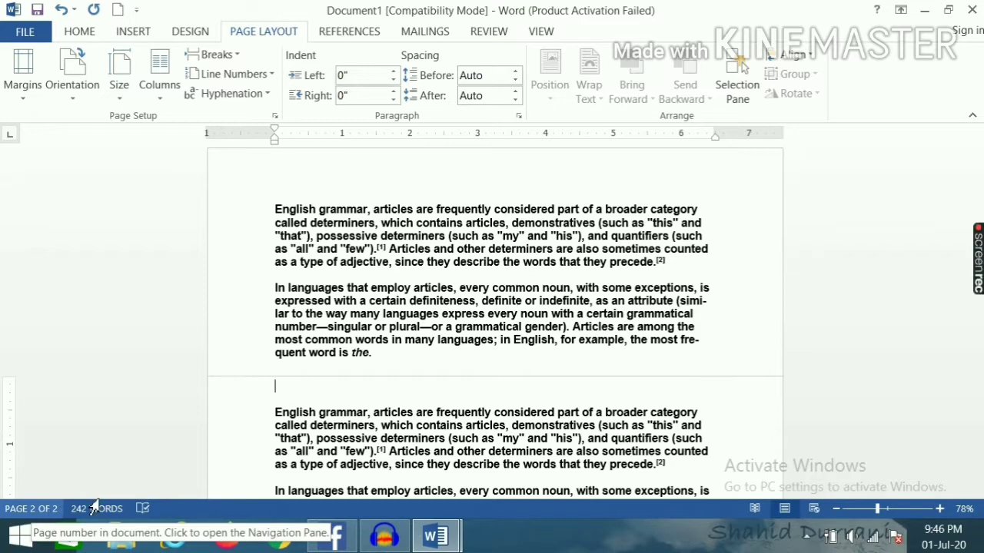
click(385, 361)
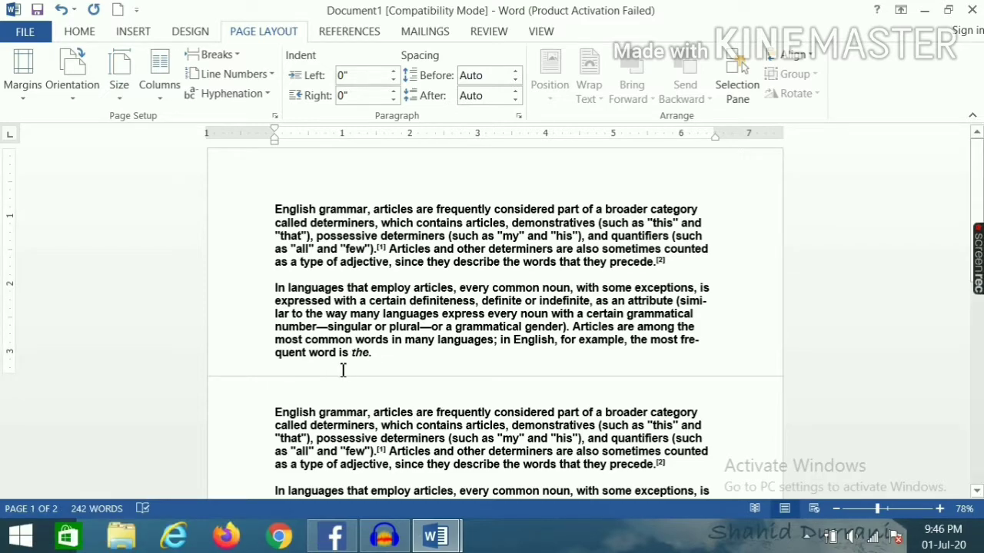
key(Delete)
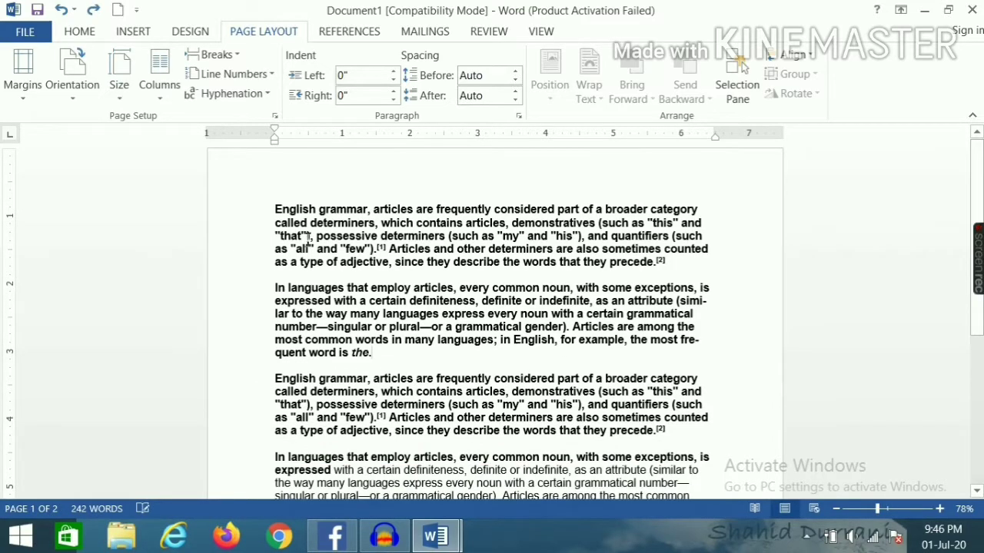
- Remove the bold formatting from the whole document text
drag(270, 204, 531, 430)
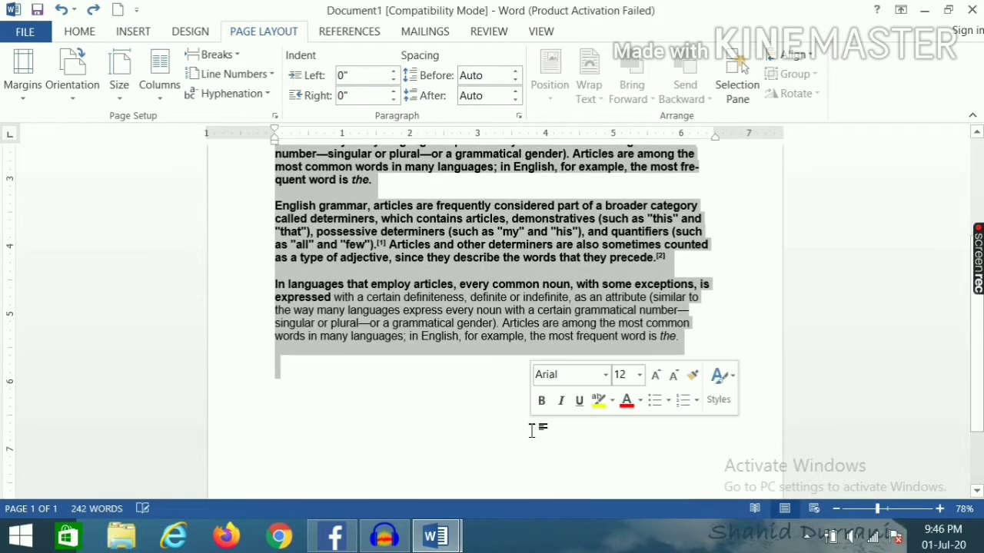
key(ctrl+b)
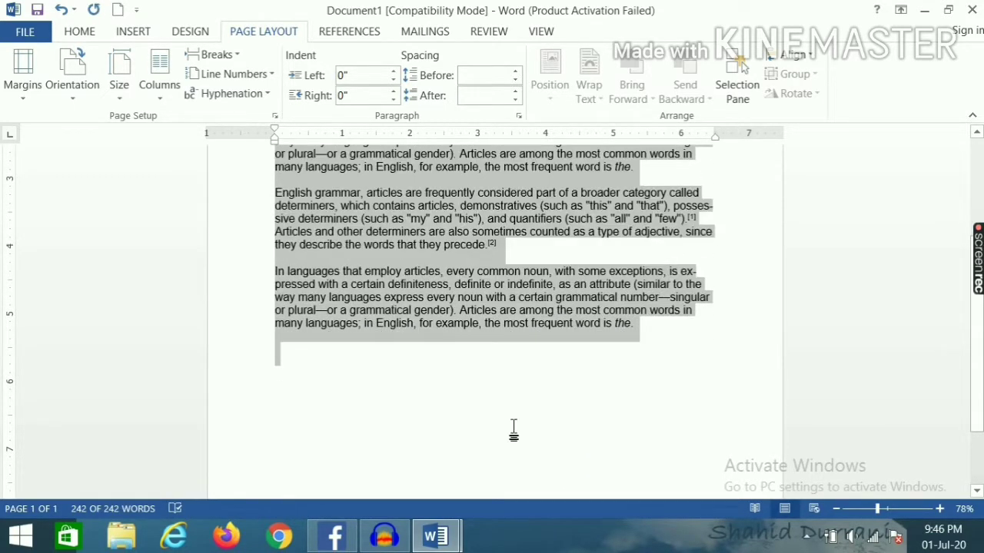
click(512, 428)
scroll(518, 430, up, 3)
scroll(517, 431, up, 2)
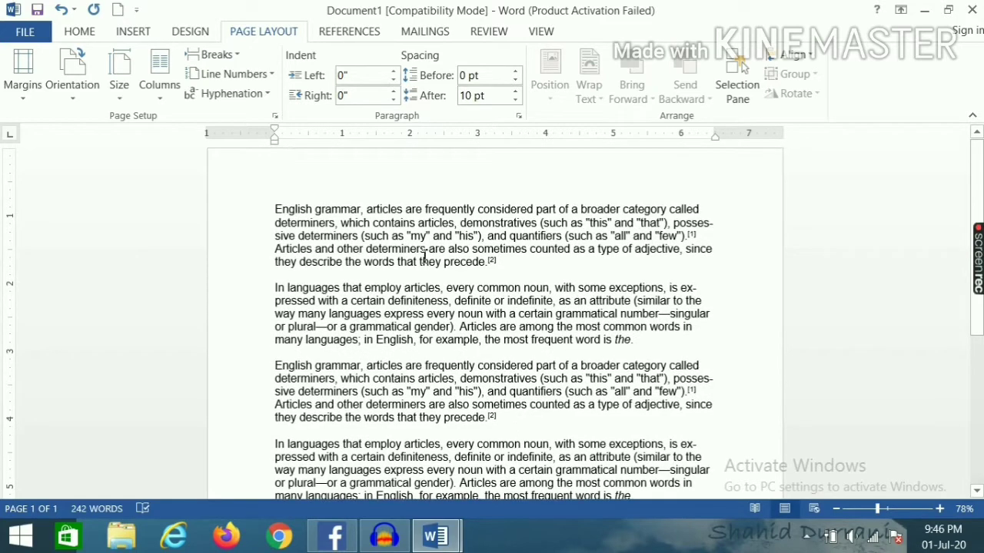
click(218, 55)
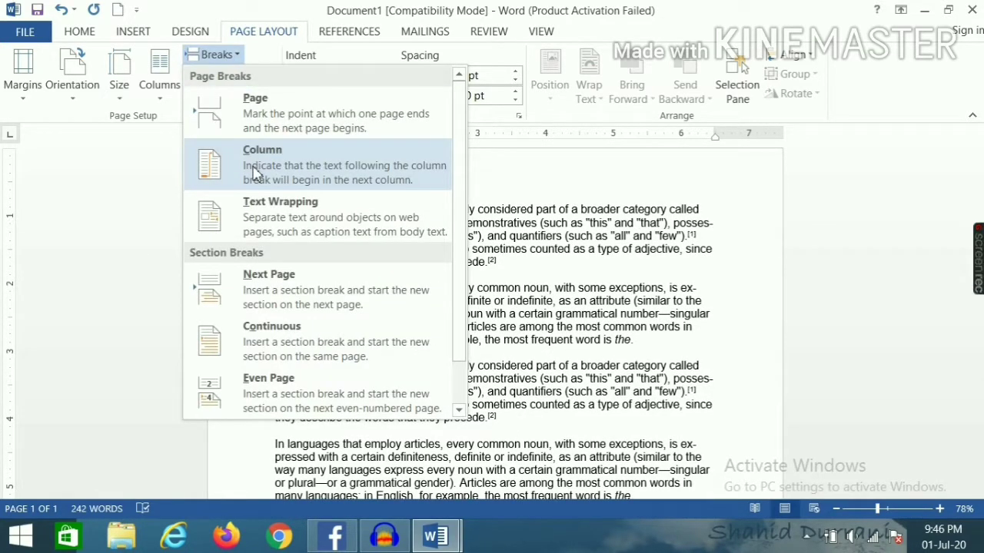
click(146, 265)
click(214, 55)
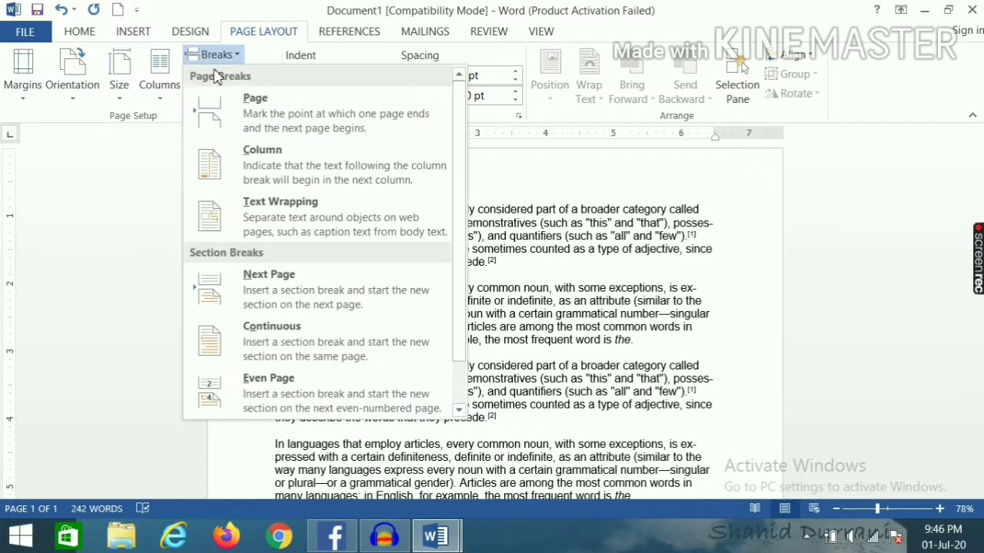
click(605, 274)
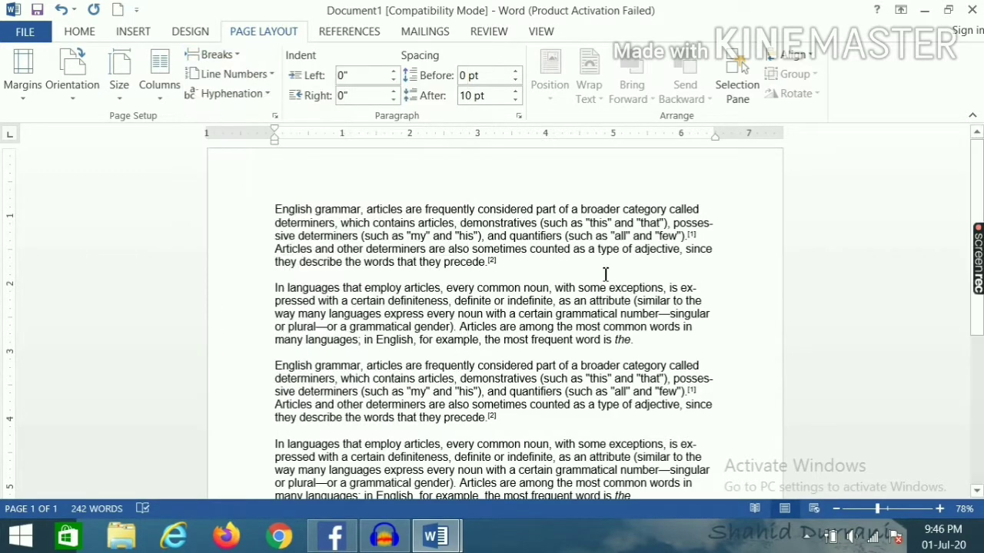
- Arrange the first two paragraphs in two columns
drag(271, 209, 624, 352)
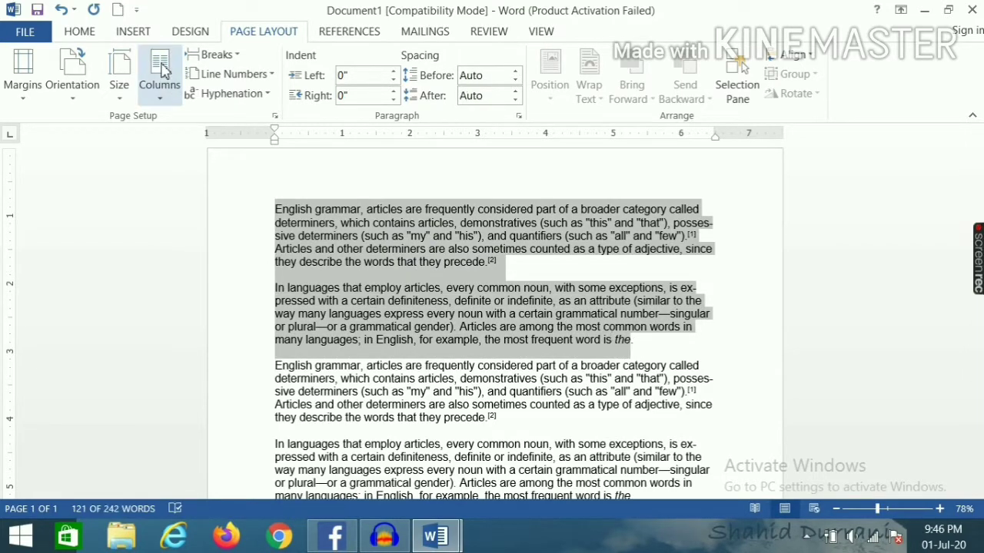
click(160, 69)
click(189, 165)
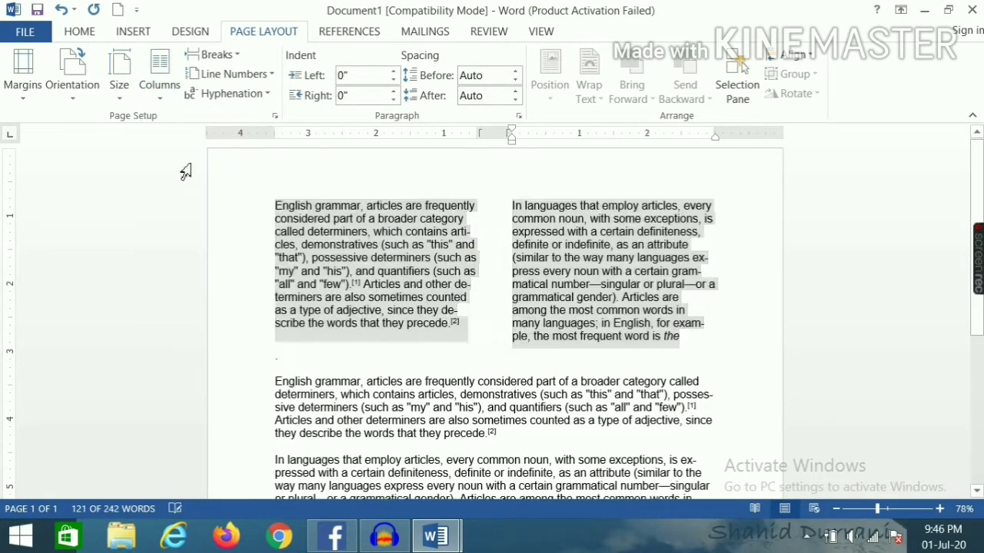
click(506, 364)
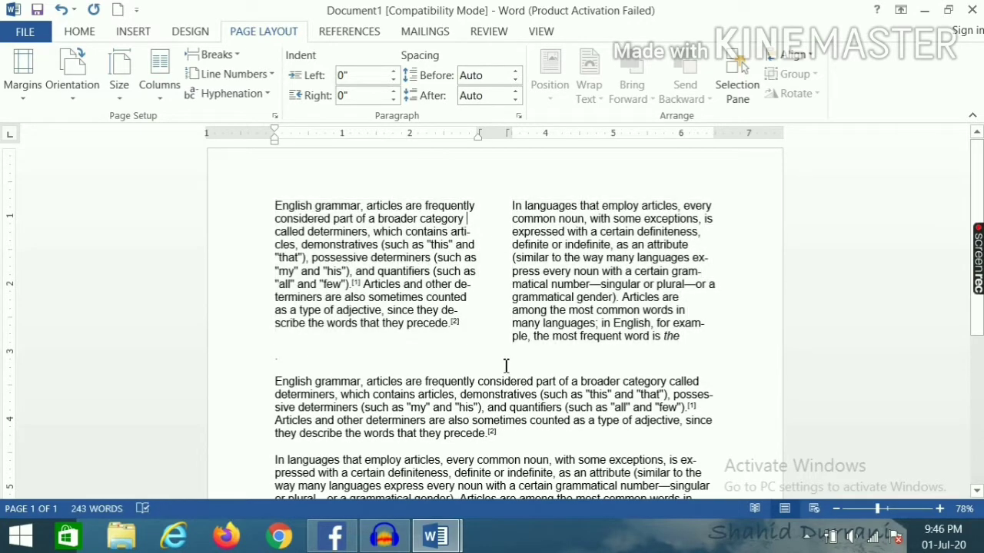
- Insert a column break before "Articles and other determiners" in the first paragraph, and undo it
click(218, 53)
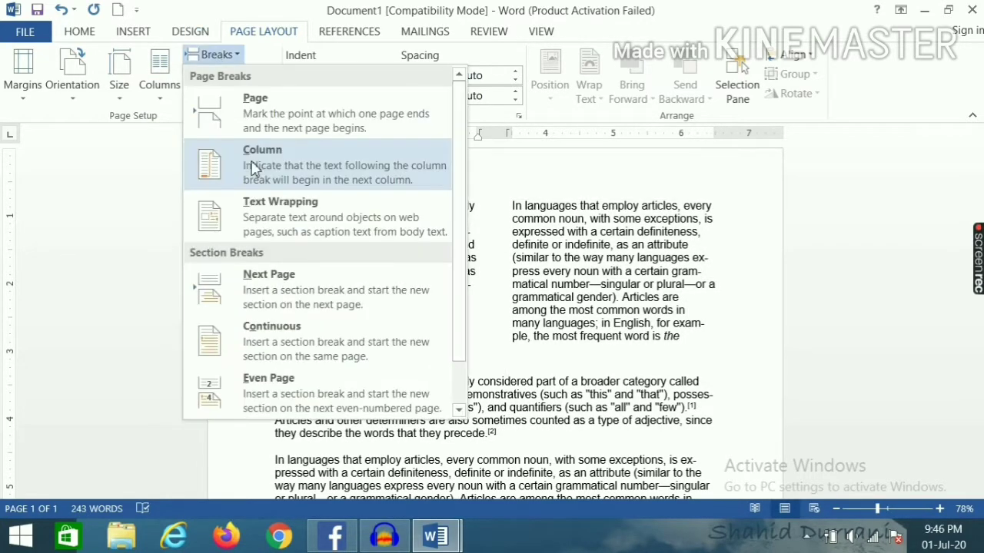
click(466, 219)
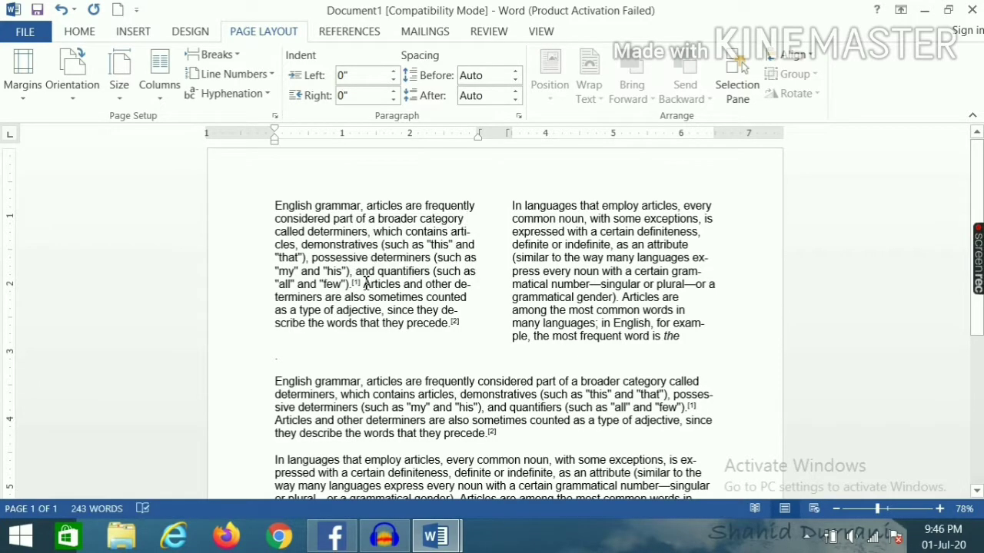
click(215, 55)
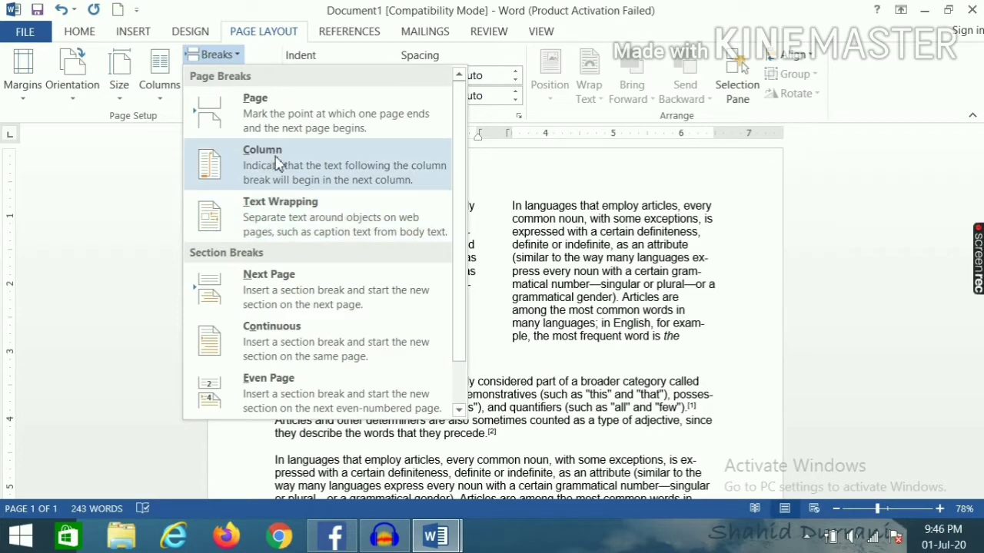
click(278, 161)
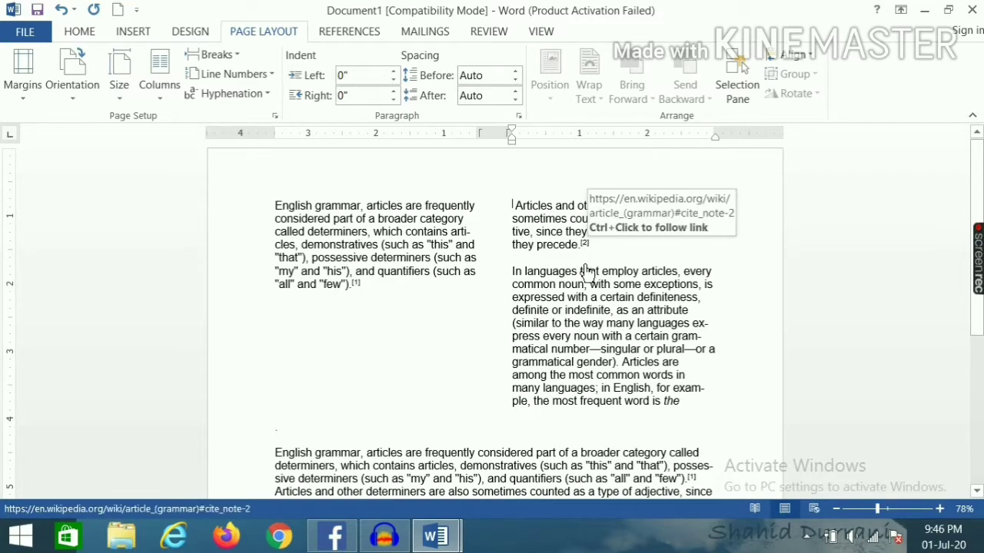
key(ctrl+z)
- Make the words 'and "few").' in the first paragraph bold
drag(360, 284, 298, 286)
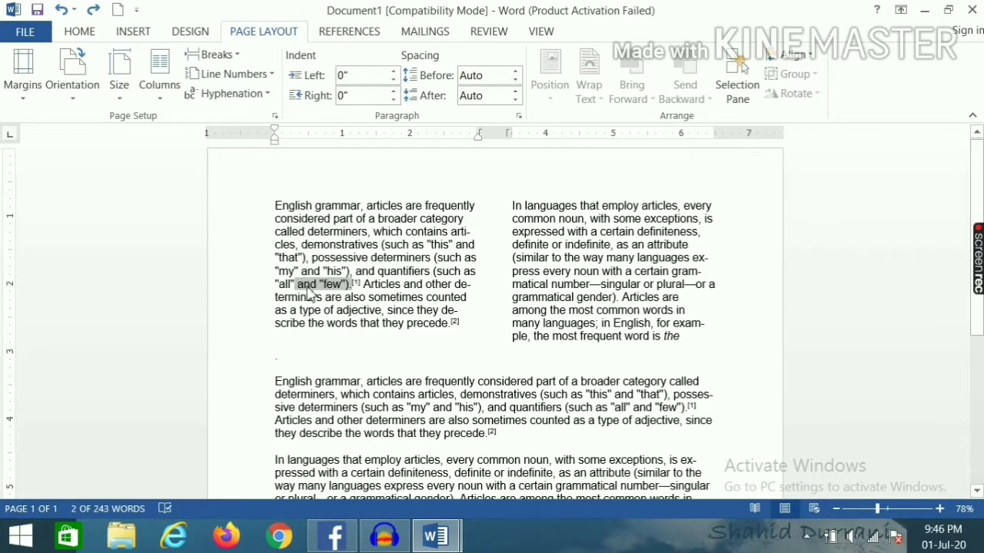
key(ctrl+b)
click(365, 284)
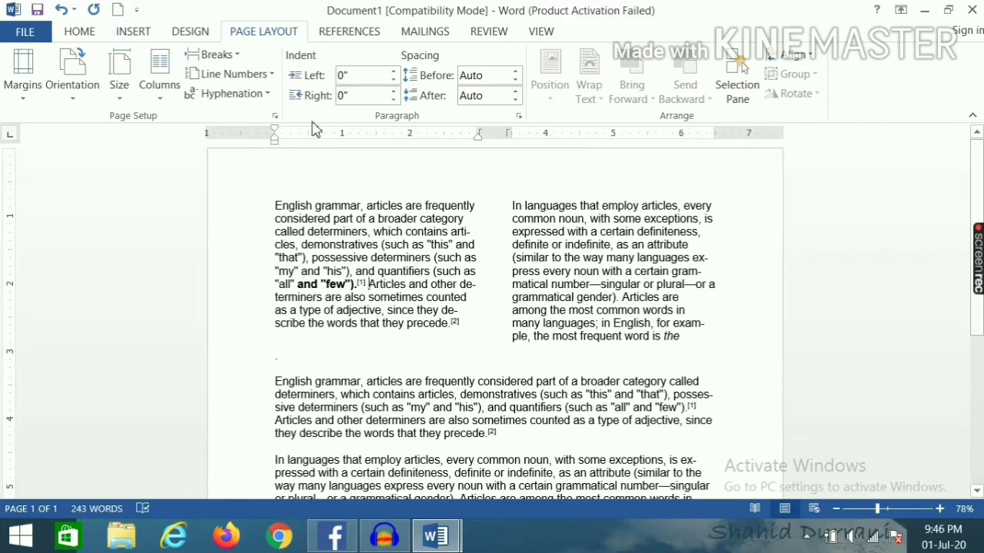
- Undo the bold formatting and the two-column layout of the first two paragraphs
click(217, 54)
click(520, 165)
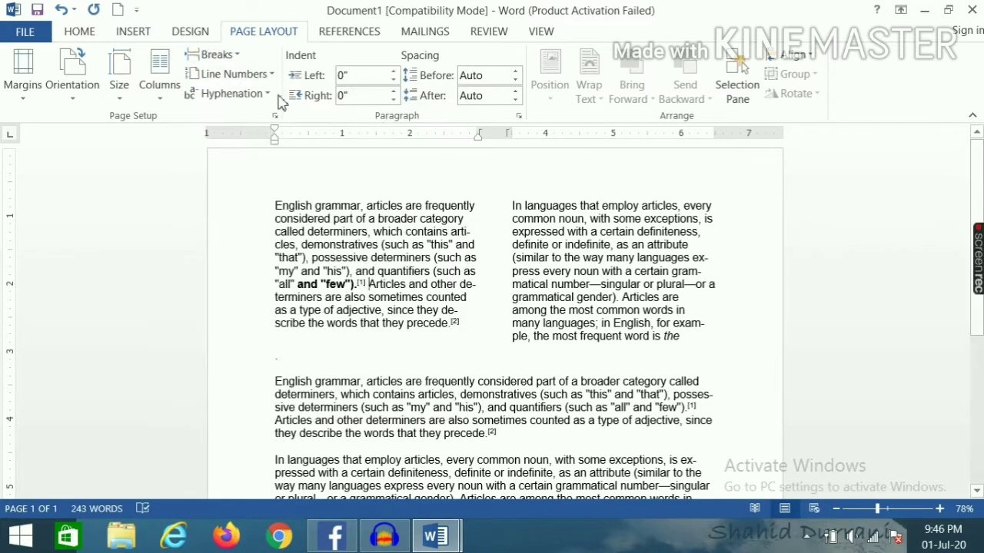
click(216, 54)
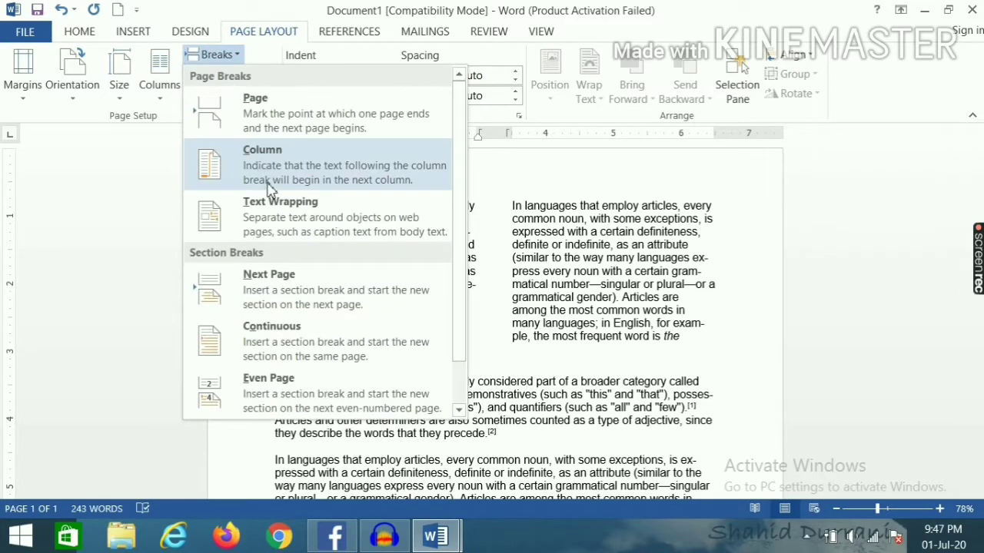
click(140, 232)
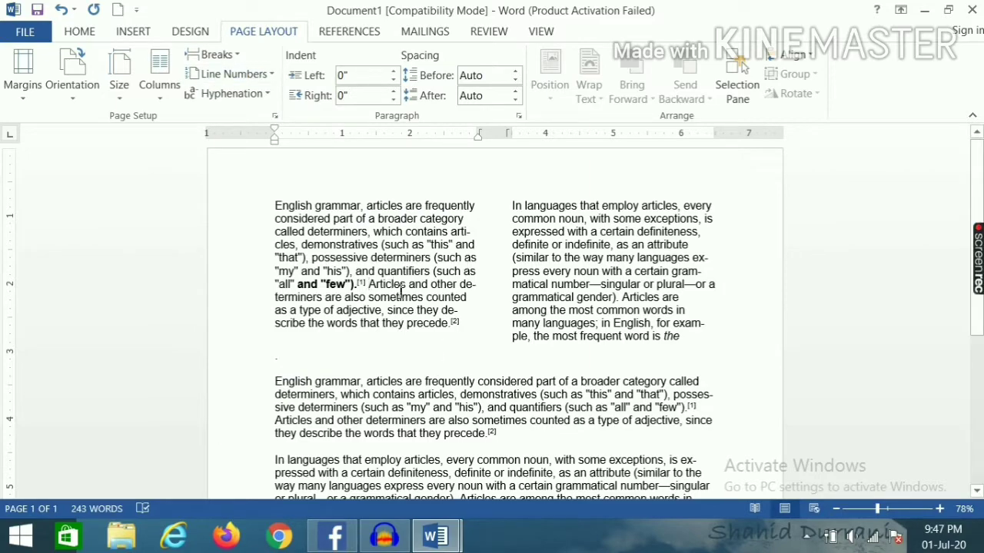
key(ctrl+z)
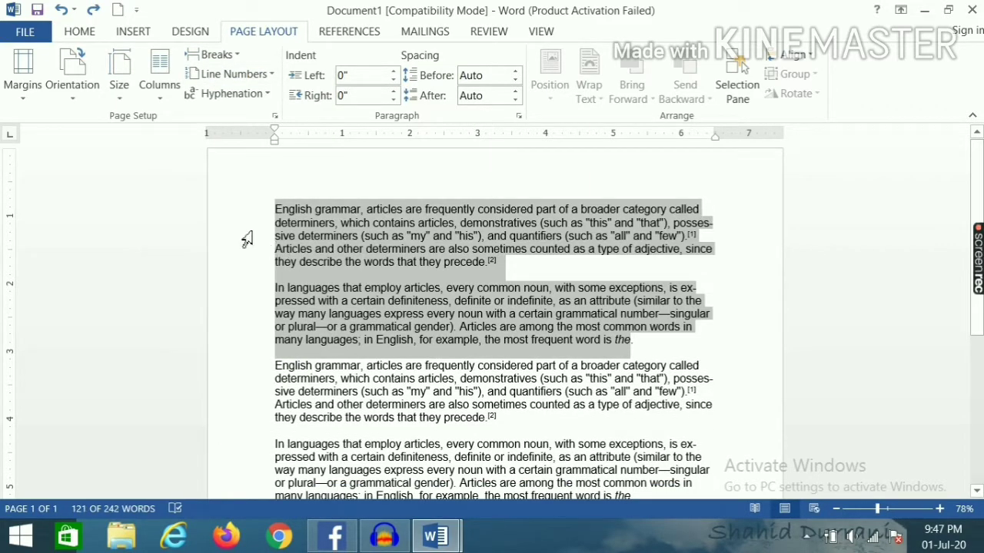
- Turn on continuous line numbering for the whole document
drag(358, 236, 271, 218)
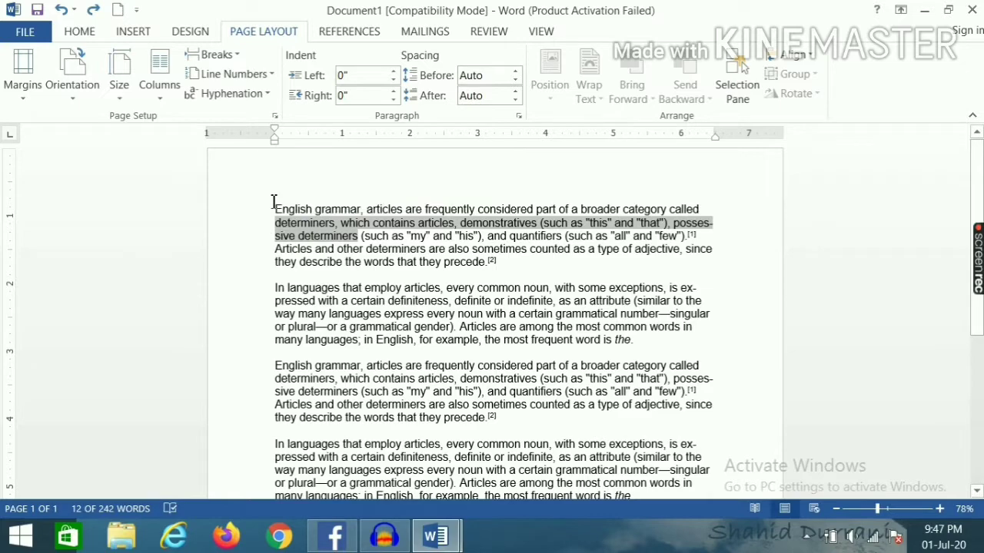
click(273, 202)
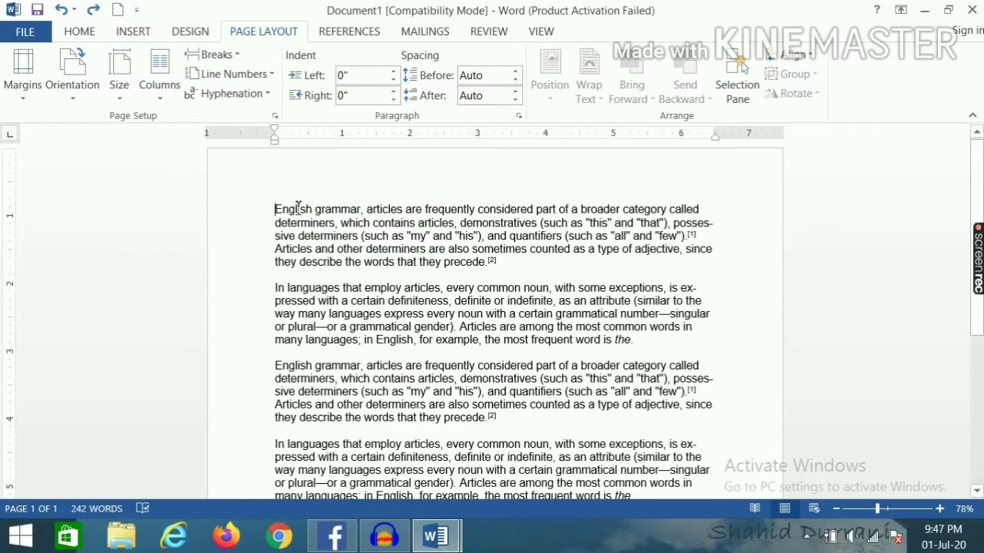
click(234, 74)
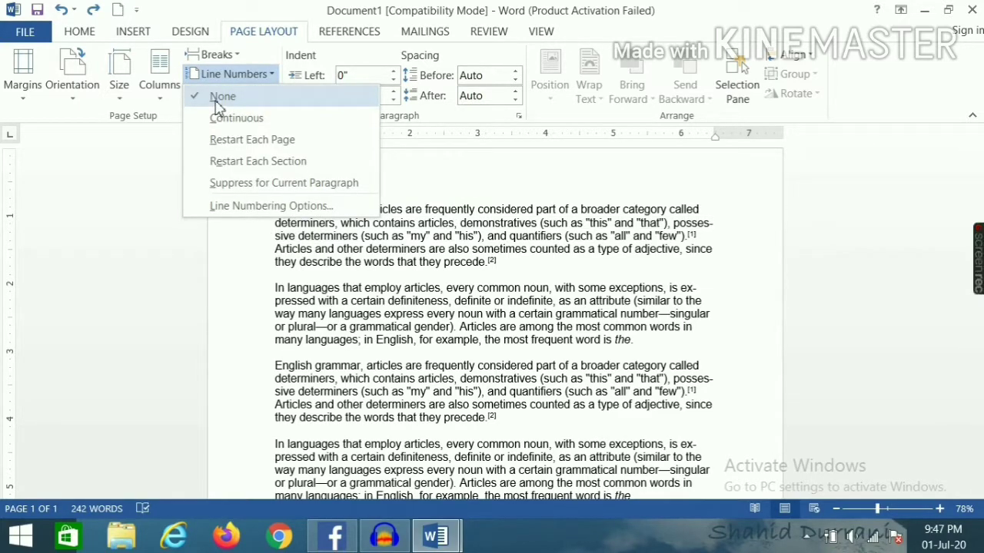
click(223, 119)
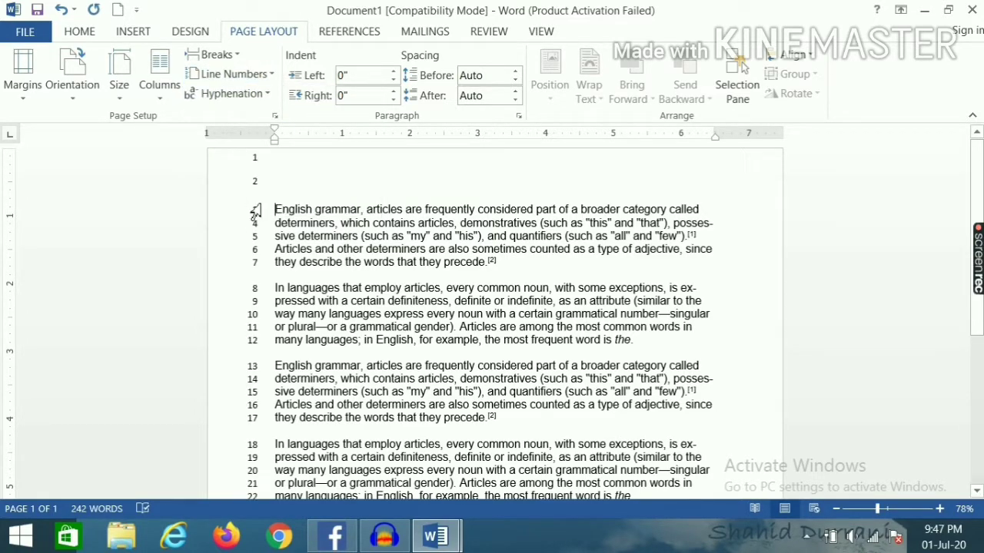
scroll(256, 294, down, 4)
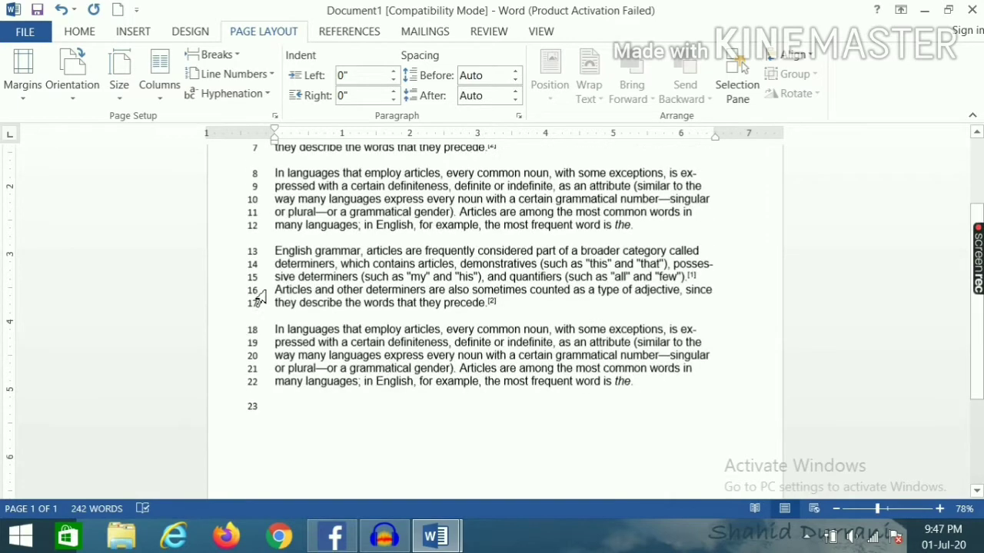
- Add five blank lines at the end of the document
click(278, 359)
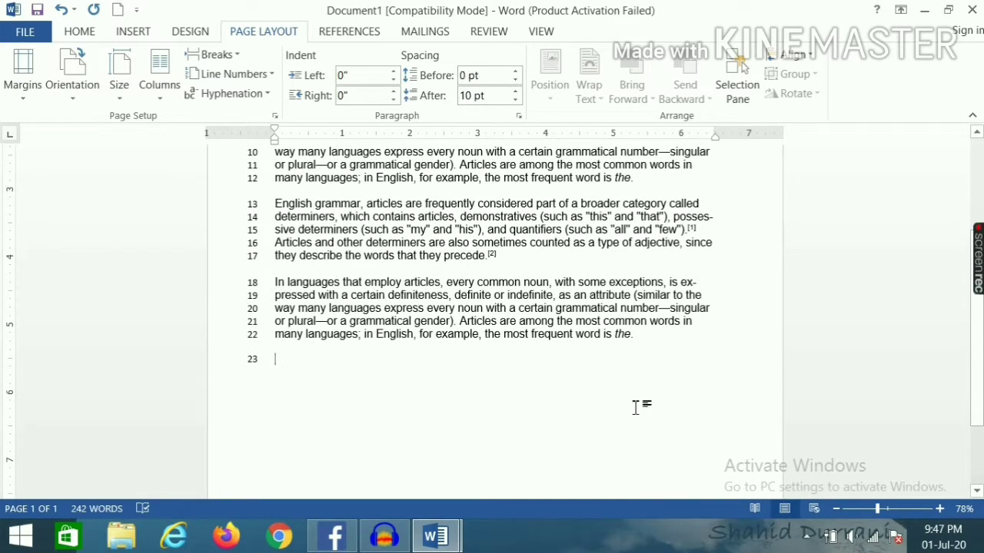
scroll(518, 354, down, 1)
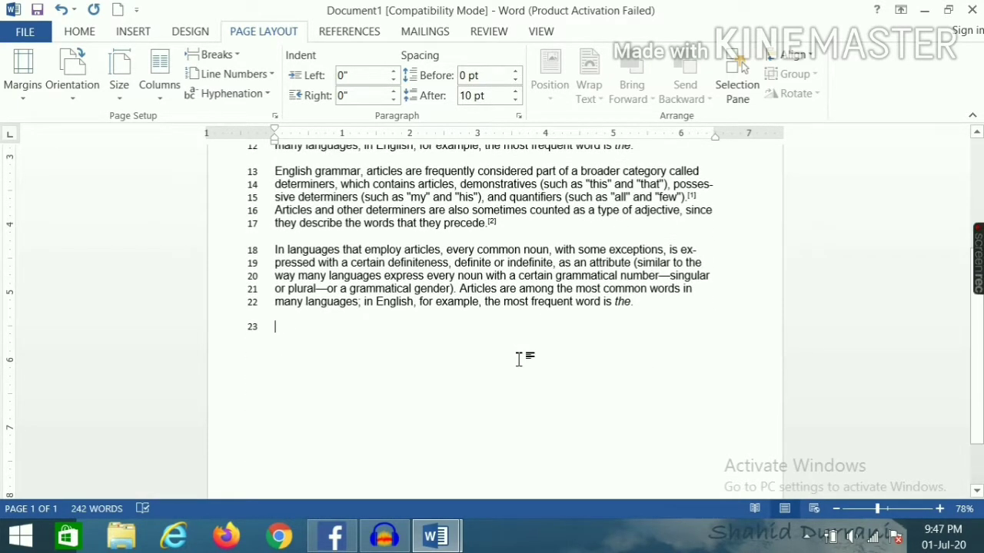
key(Return)
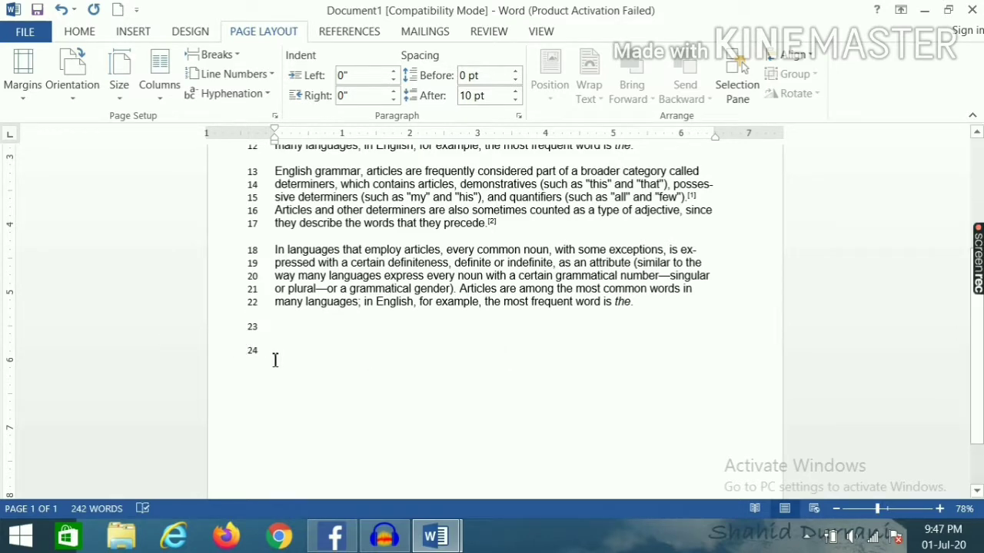
key(Return)
key(Return)
key(Return)
key(Return)
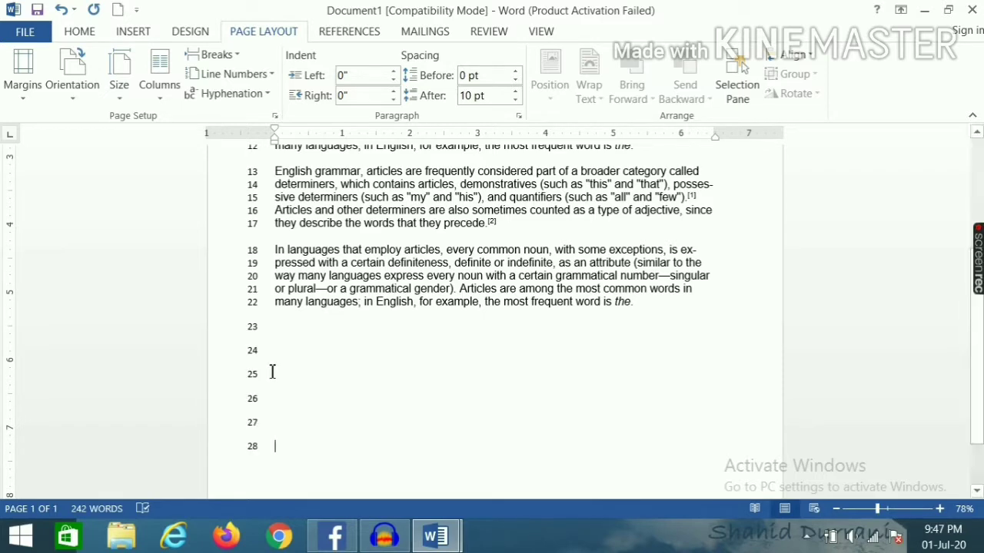
- Delete the blank lines at the end of the document and the last letters of the final paragraph
key(BackSpace)
key(BackSpace)
key(BackSpace)
key(BackSpace)
key(BackSpace)
key(BackSpace)
key(BackSpace)
key(BackSpace)
key(BackSpace)
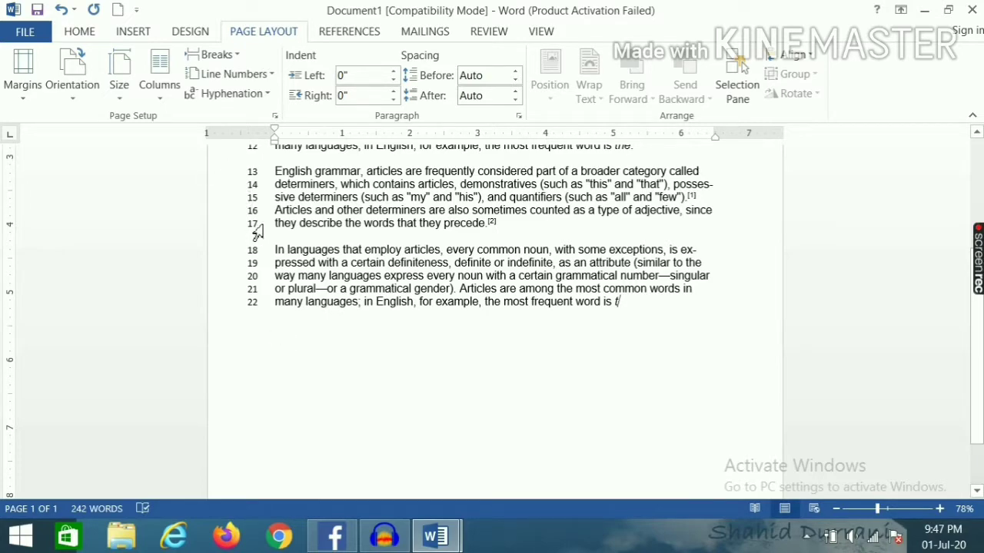
- Undo the end-of-document edits and the continuous line numbering
key(ctrl+z)
key(ctrl+z)
key(ctrl+z)
key(ctrl+z)
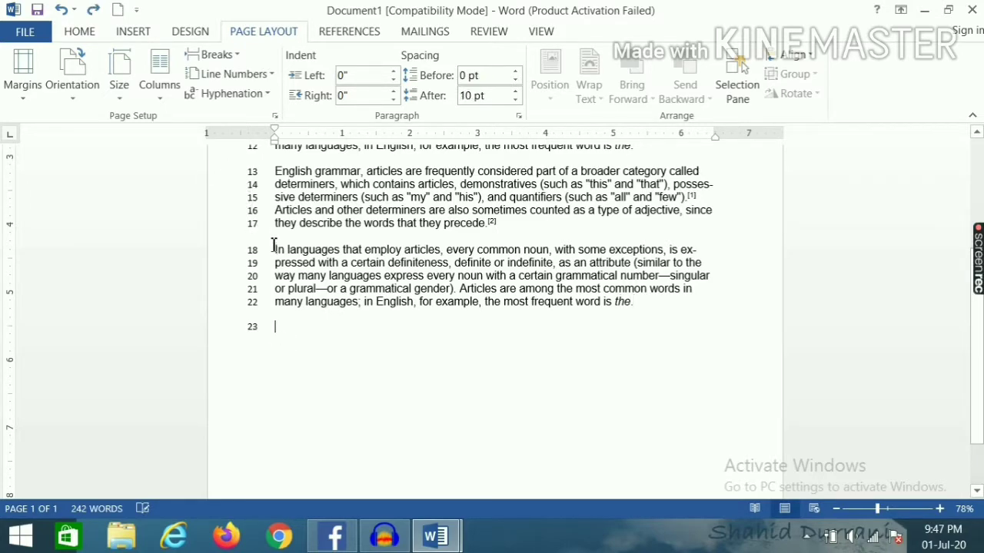
- Review the available line numbering and hyphenation options
click(253, 74)
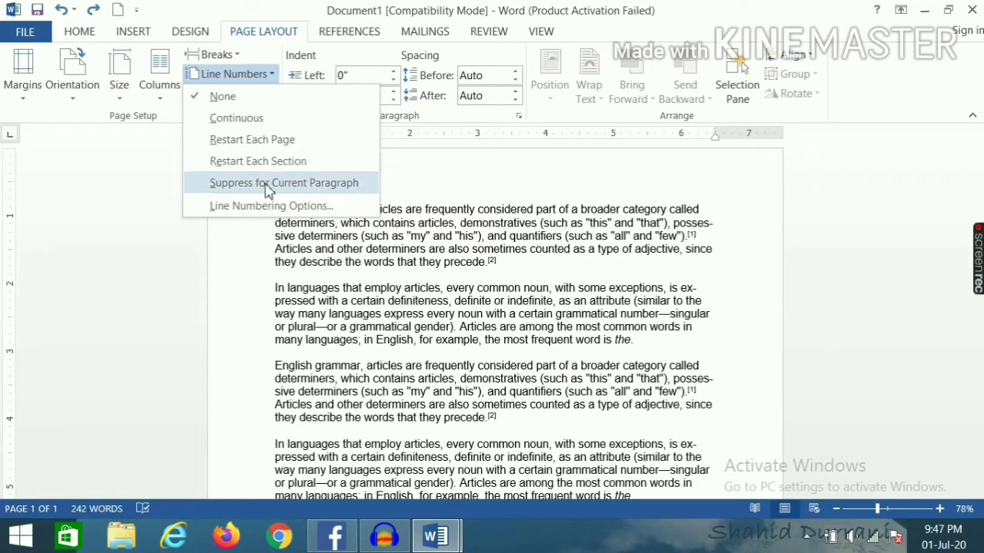
click(260, 254)
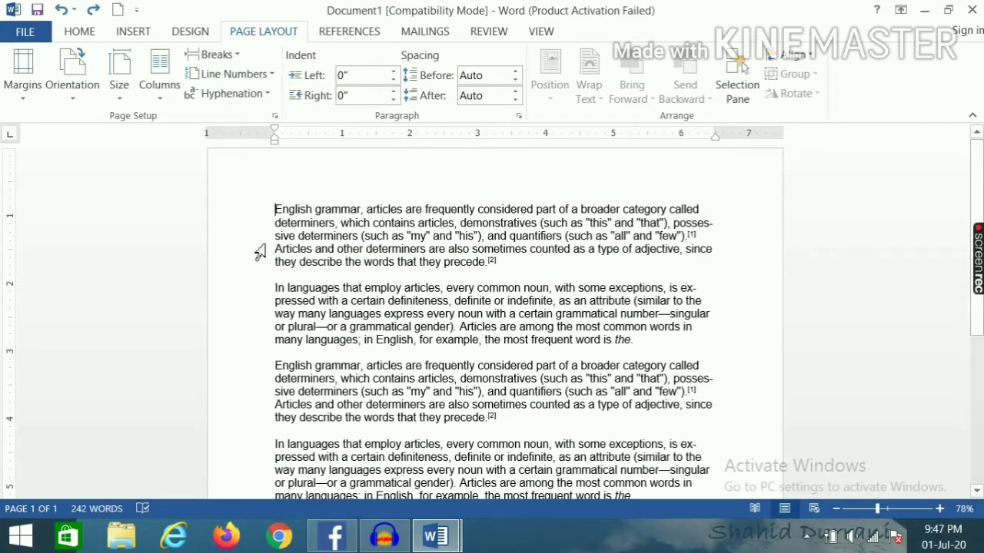
click(249, 100)
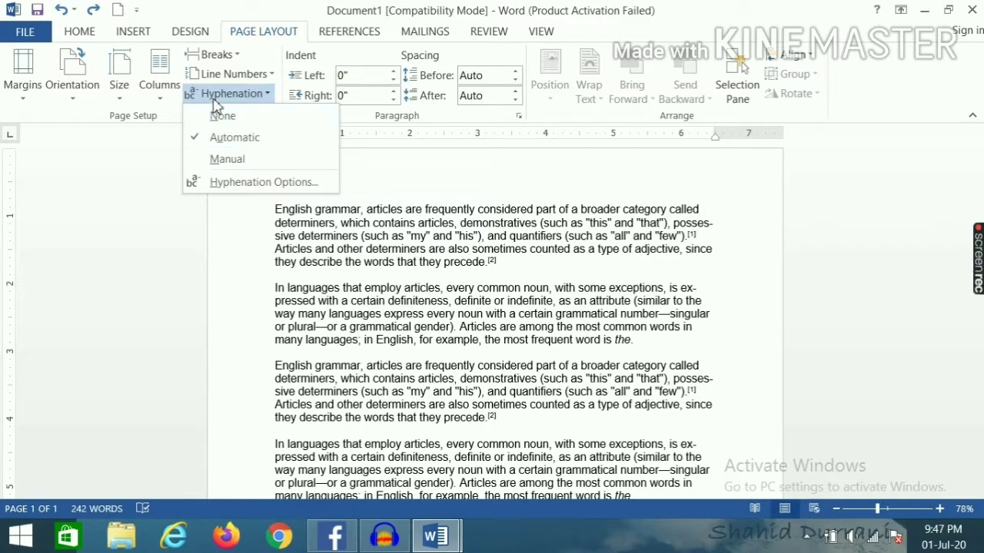
click(676, 278)
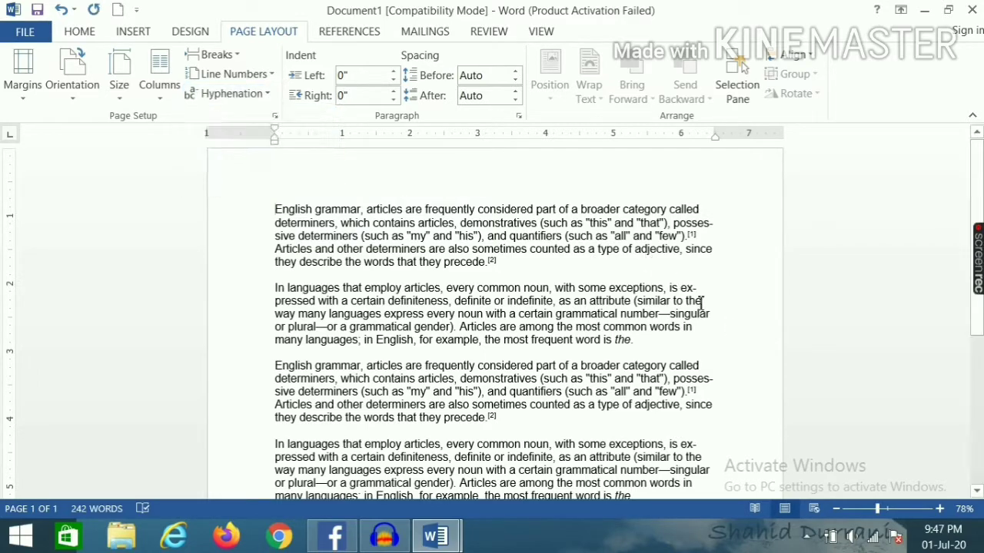
- Make the first two paragraphs bold
drag(276, 208, 686, 351)
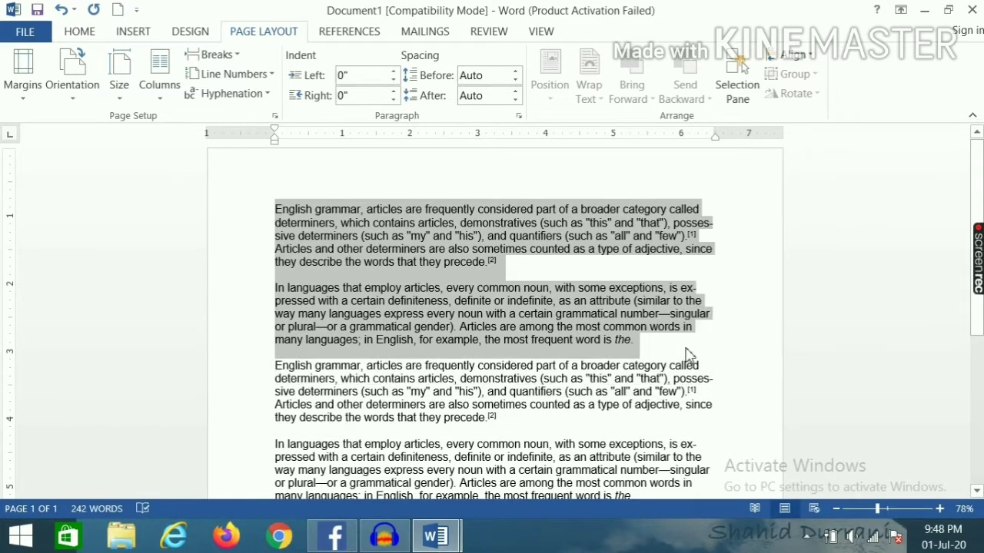
key(ctrl+b)
click(699, 317)
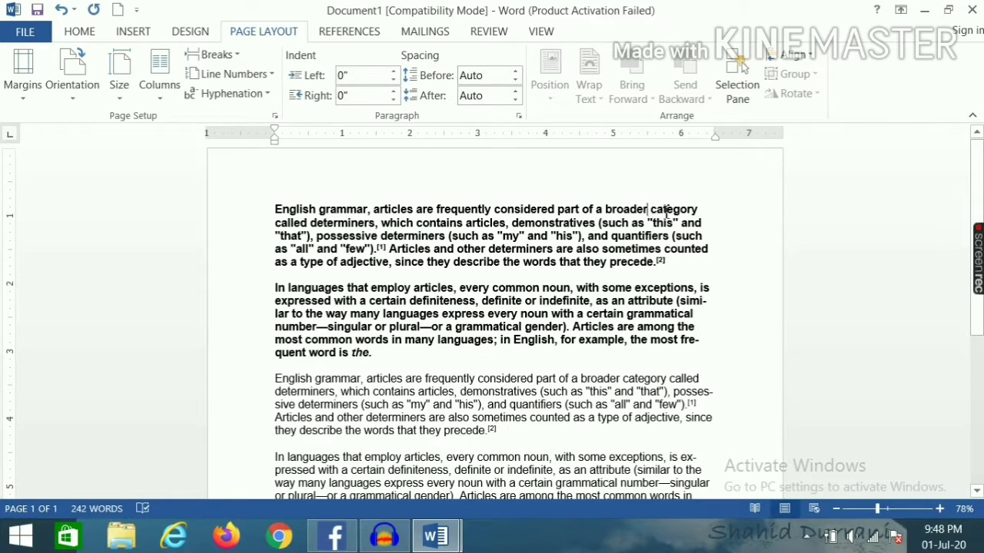
- Split the word "category" after "cate" with a paragraph break in the first paragraph, and join it again
drag(666, 213, 709, 215)
click(715, 220)
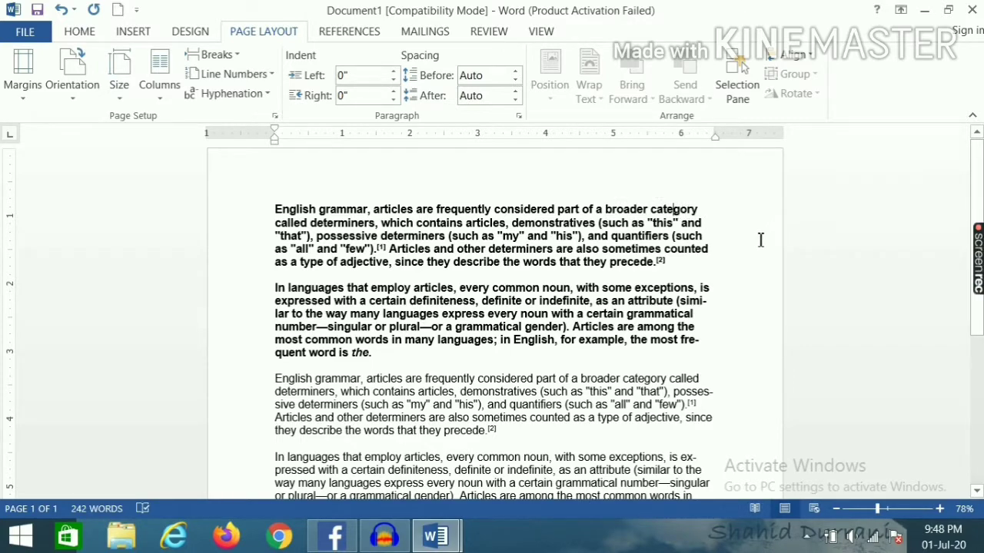
key(Return)
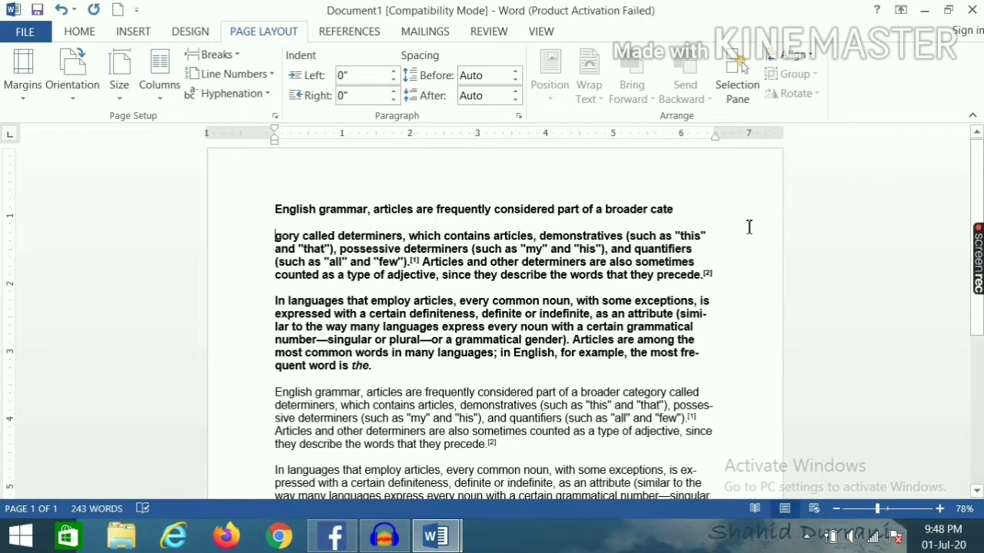
key(BackSpace)
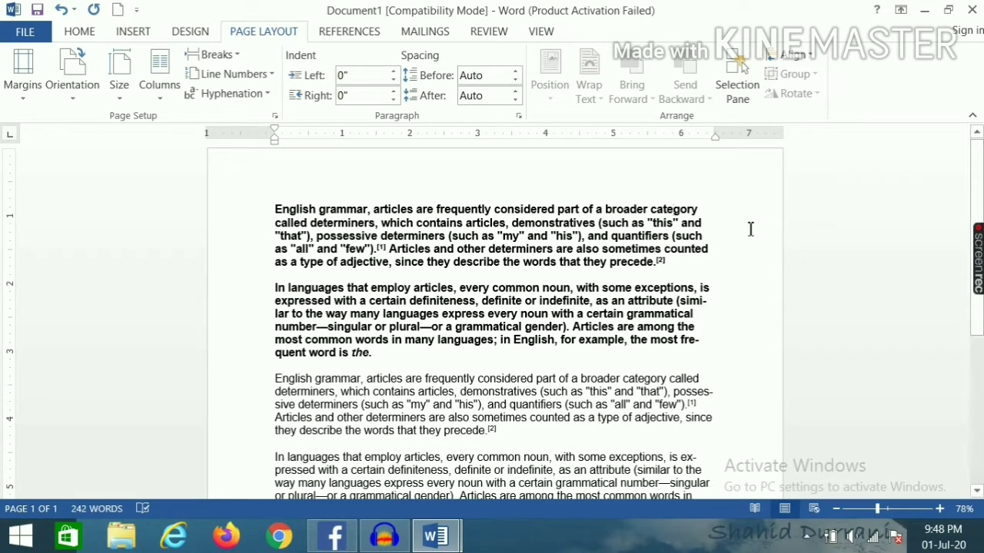
- Start manual hyphenation for the document, and dismiss it
click(232, 95)
click(228, 159)
click(575, 241)
- Turn hyphenation off for the document, and set it back to automatic
double_click(709, 303)
click(691, 307)
click(243, 94)
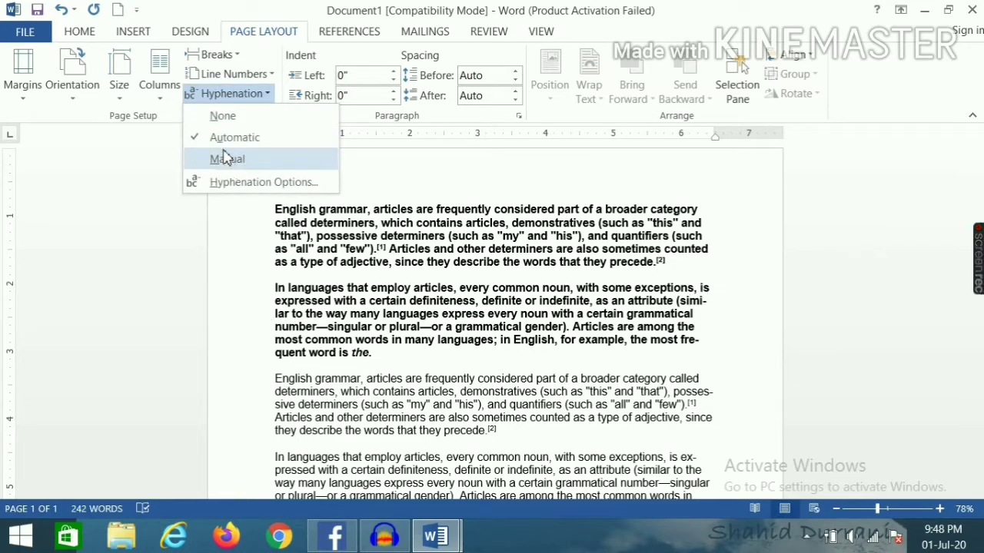
click(221, 116)
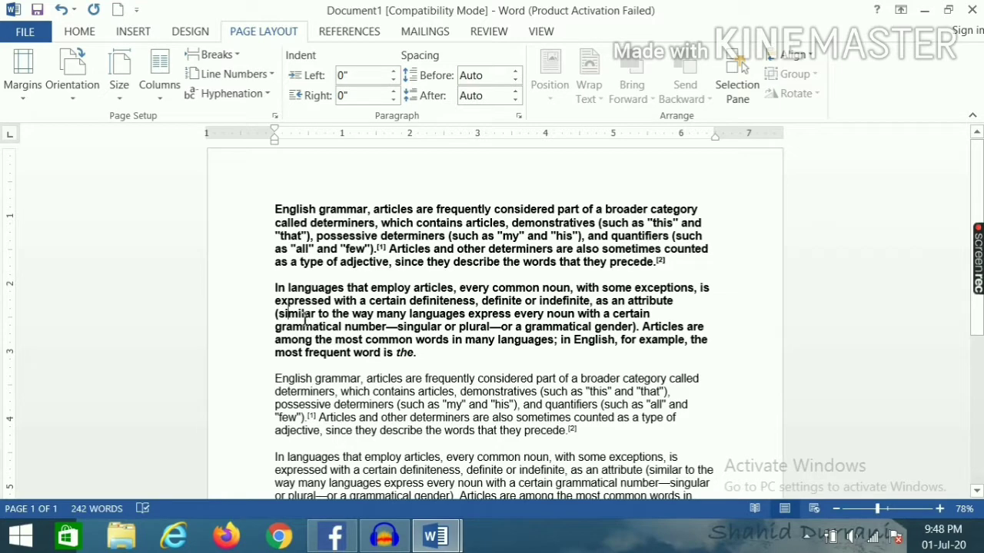
click(246, 94)
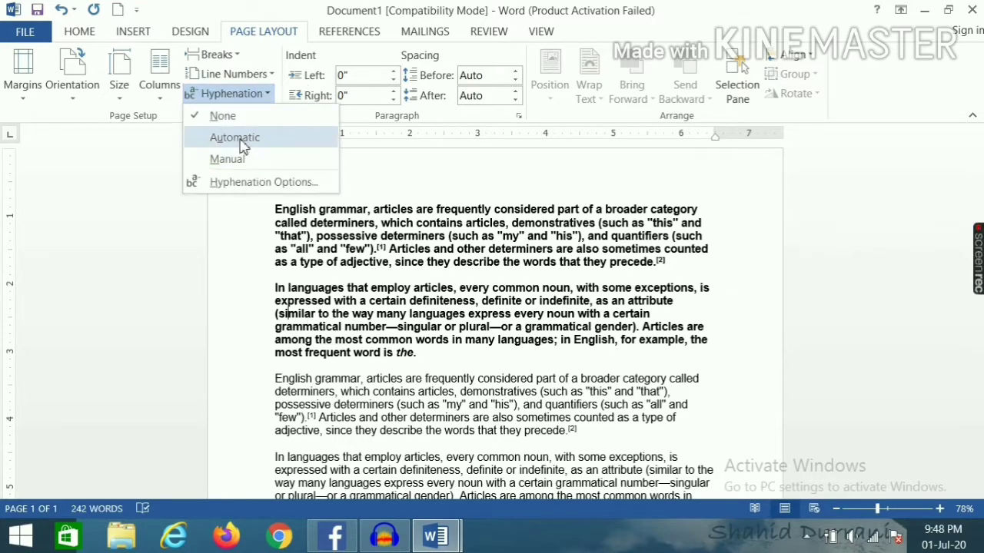
click(235, 137)
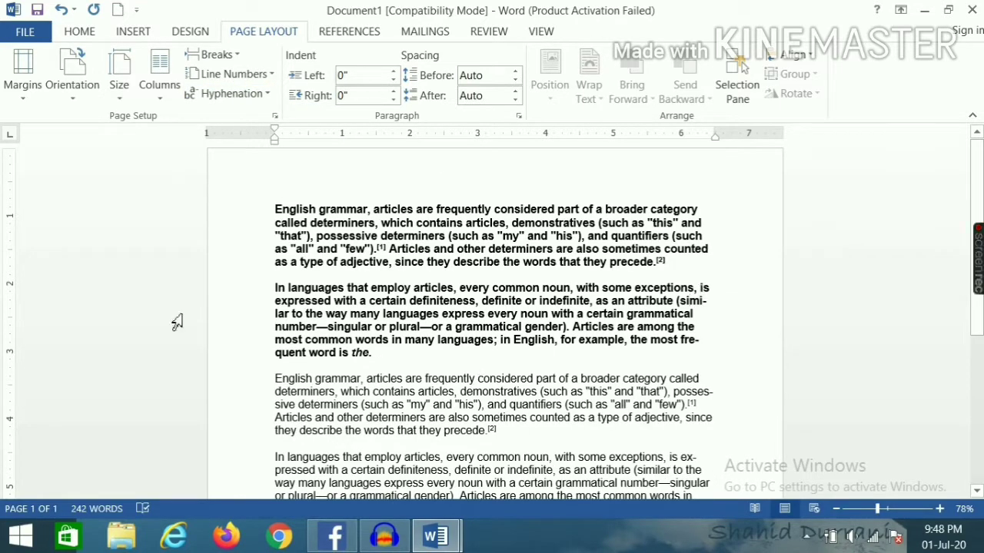
- Review the hyphenation options again, including with the first two paragraphs selected
click(246, 94)
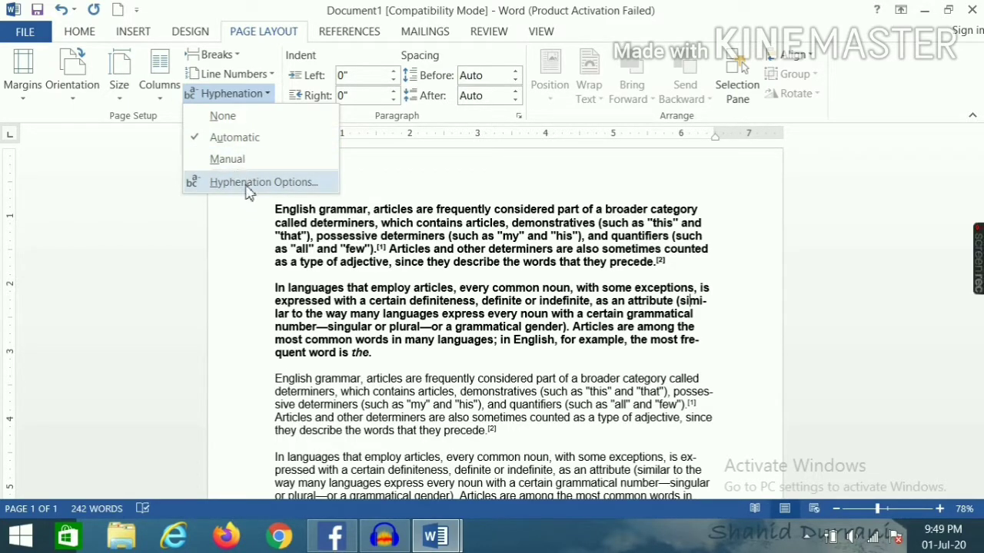
click(260, 231)
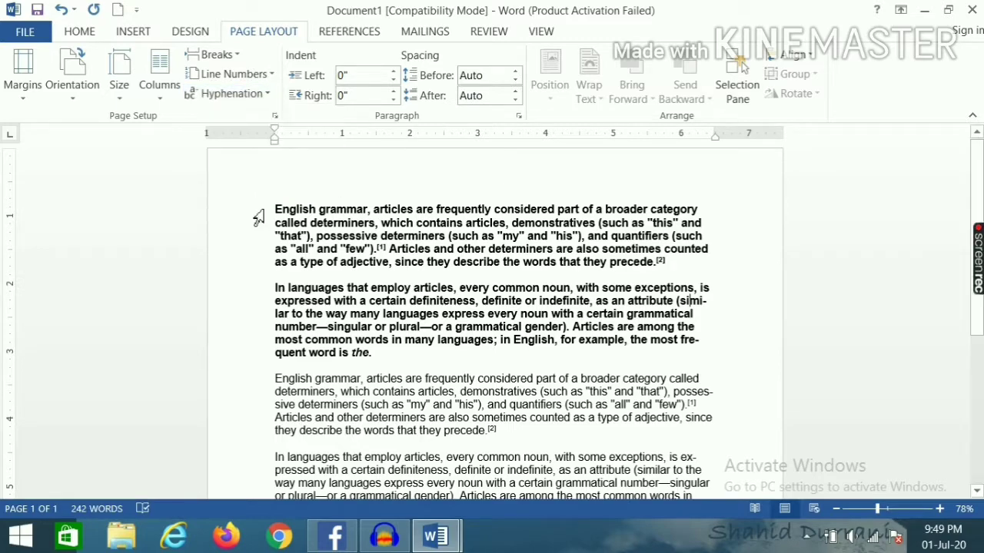
drag(274, 208, 410, 355)
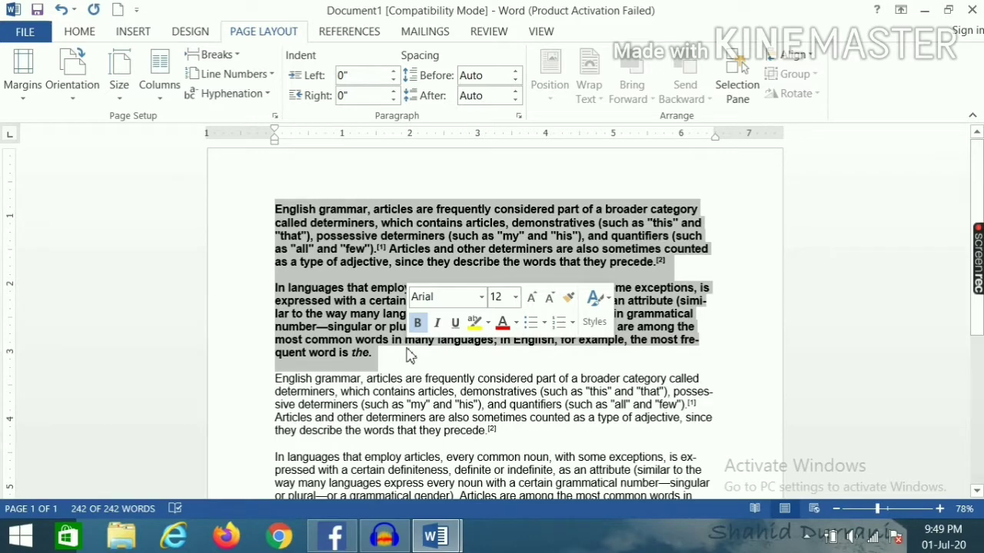
click(237, 95)
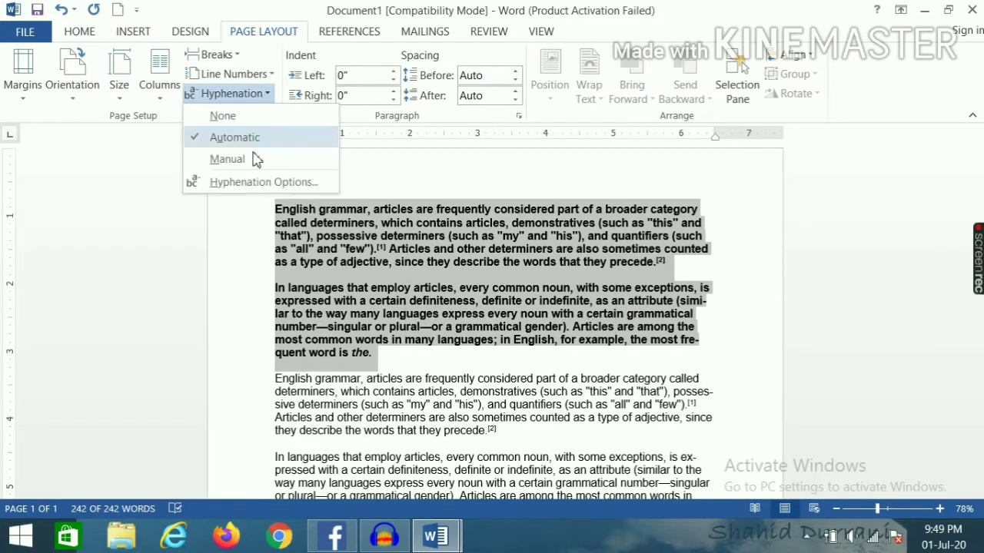
click(254, 291)
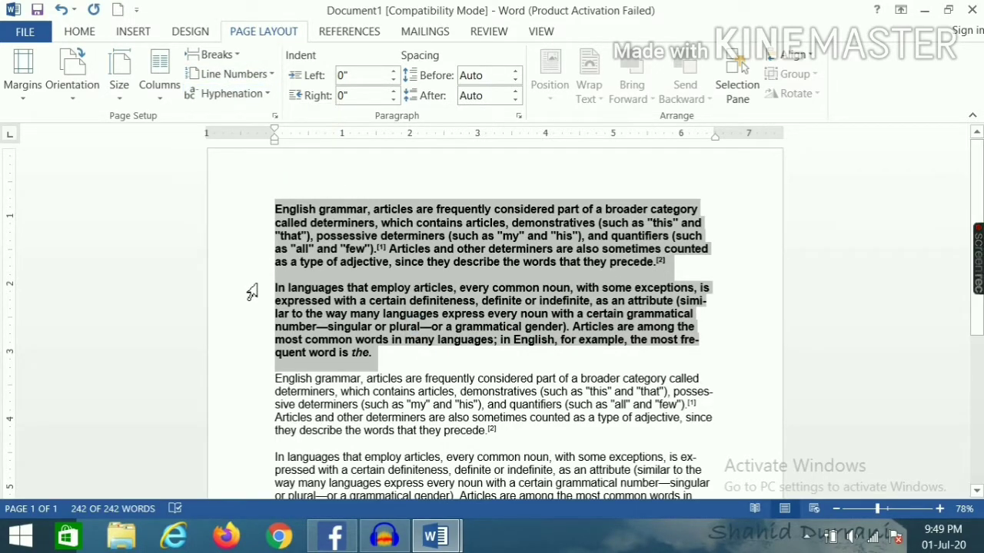
- Undo the hyphenation changes and the bold formatting of the first two paragraphs
key(ctrl+z)
key(ctrl+z)
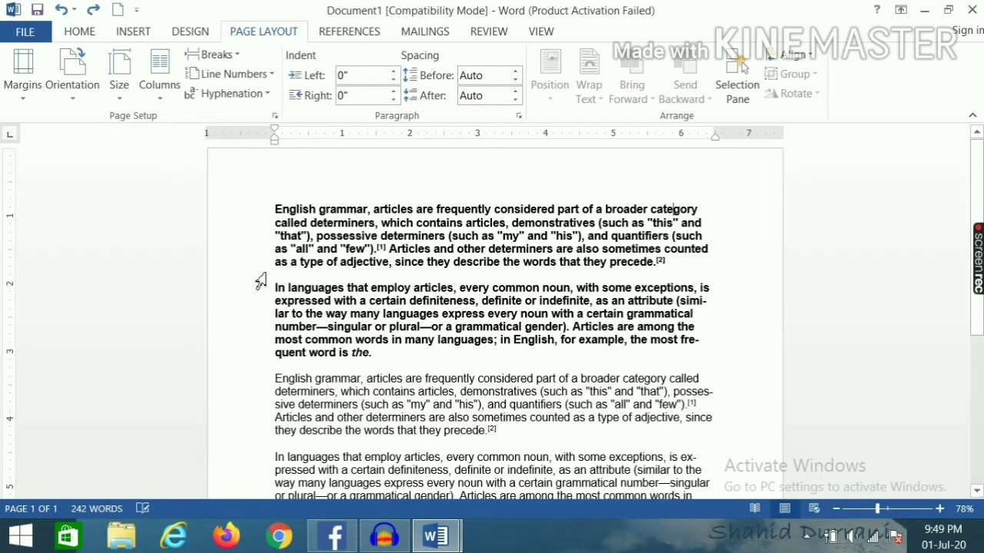
key(ctrl+z)
- Insert a page break after the first paragraph, and undo it
click(408, 180)
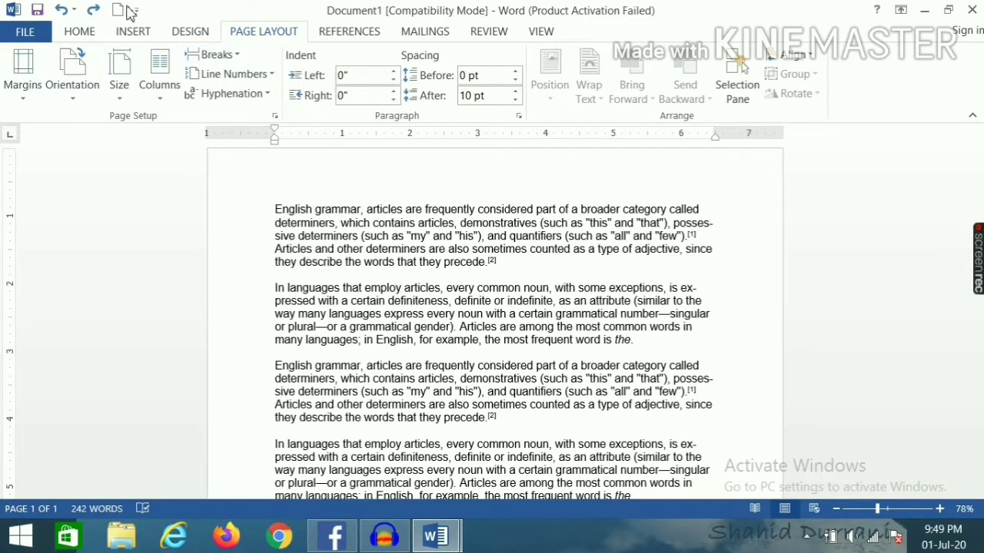
click(132, 31)
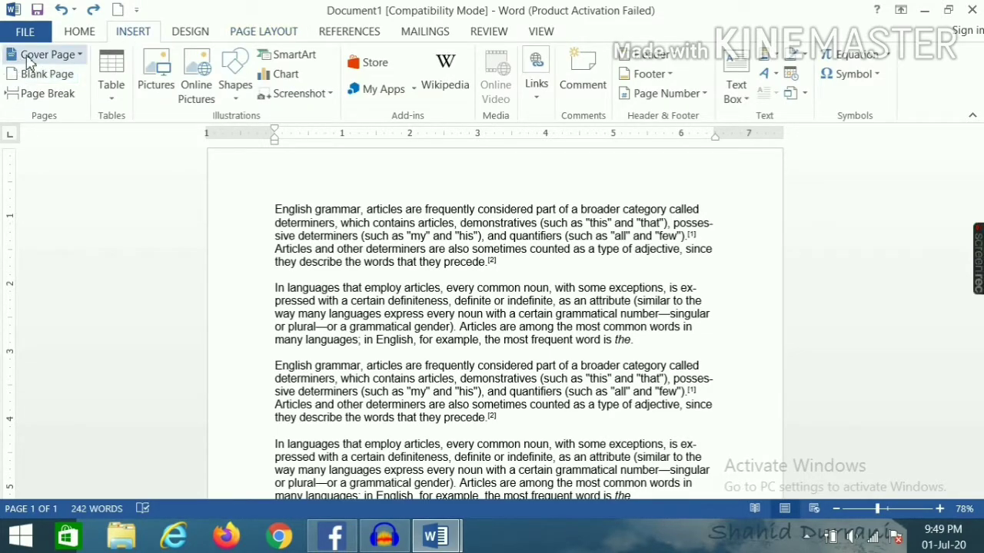
click(265, 30)
click(134, 32)
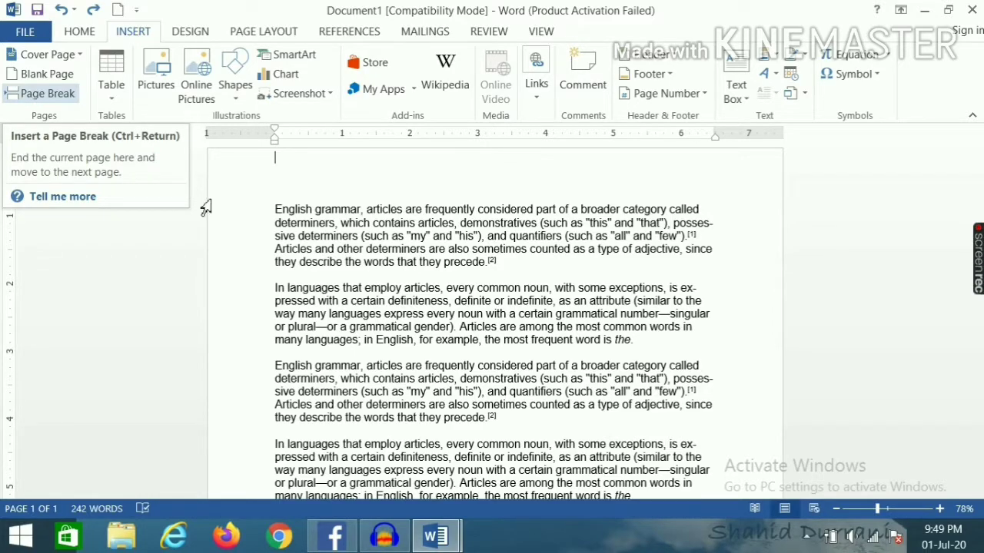
click(61, 97)
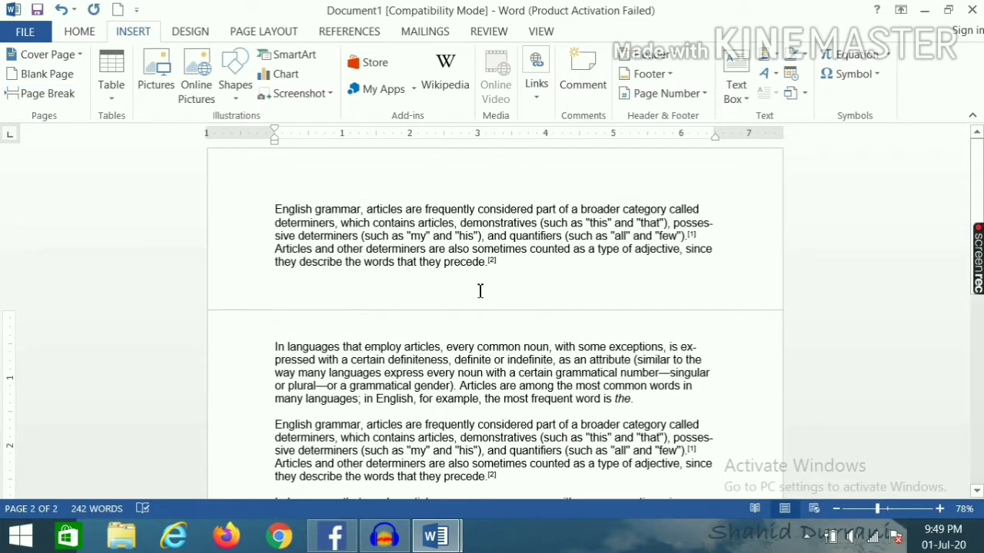
key(ctrl+z)
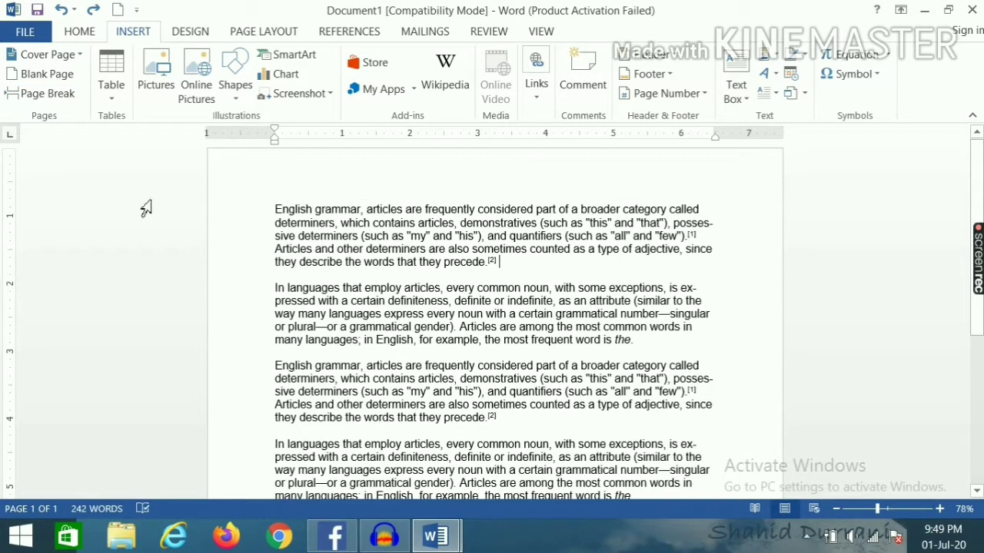
- Insert another page break at the end of the first paragraph, and delete it to rejoin the text
click(76, 102)
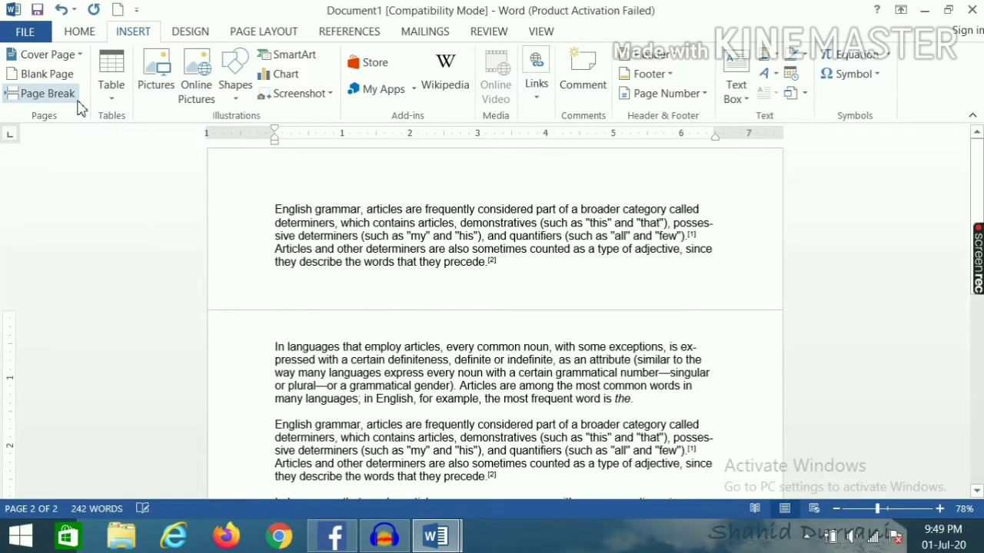
click(518, 272)
key(Delete)
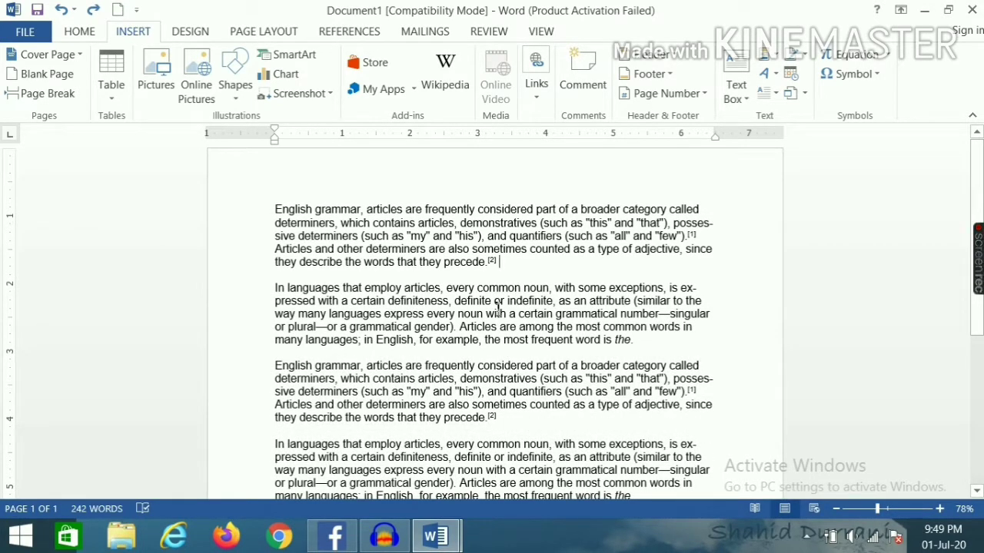
- Switch to Audacity, resume playback of the paused audio track, and return to the Word document
click(384, 535)
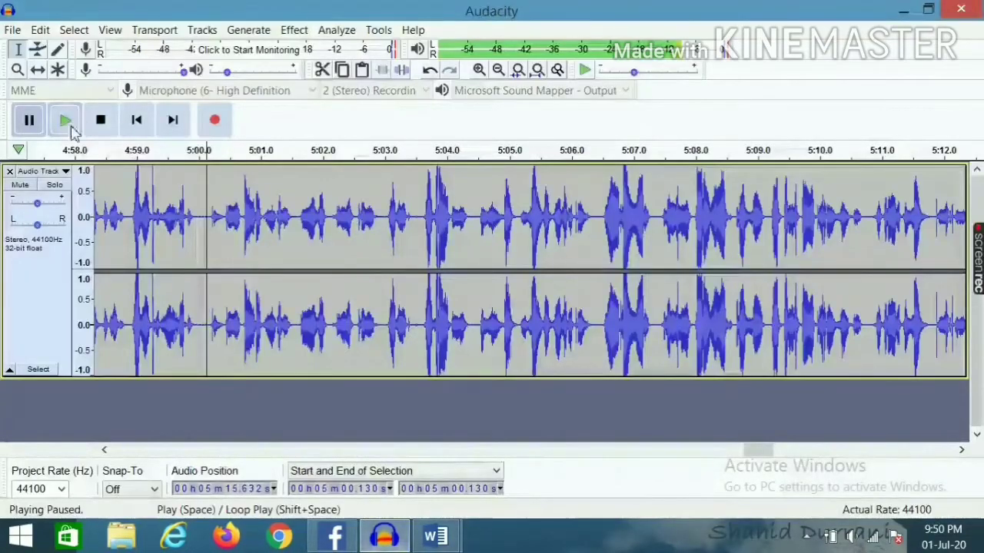
click(64, 123)
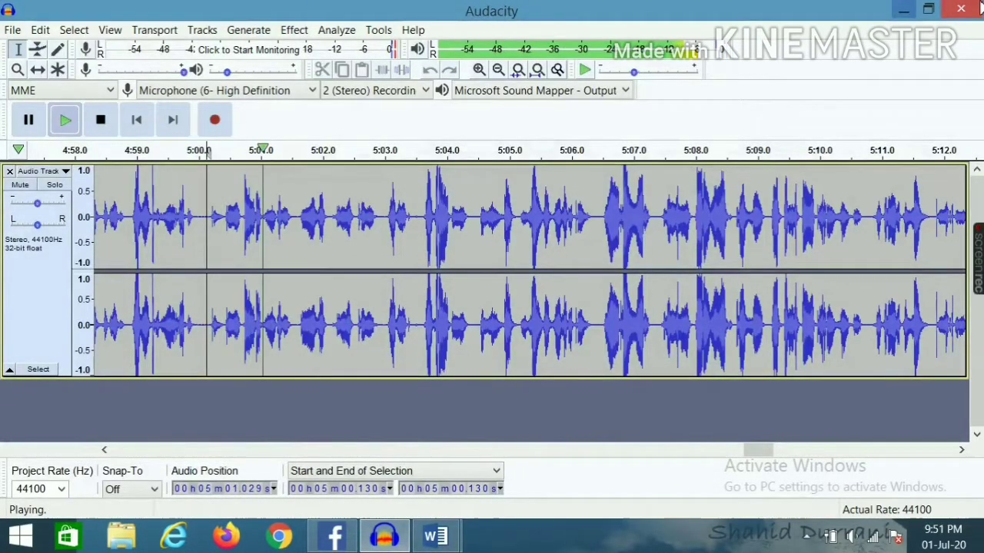
click(903, 11)
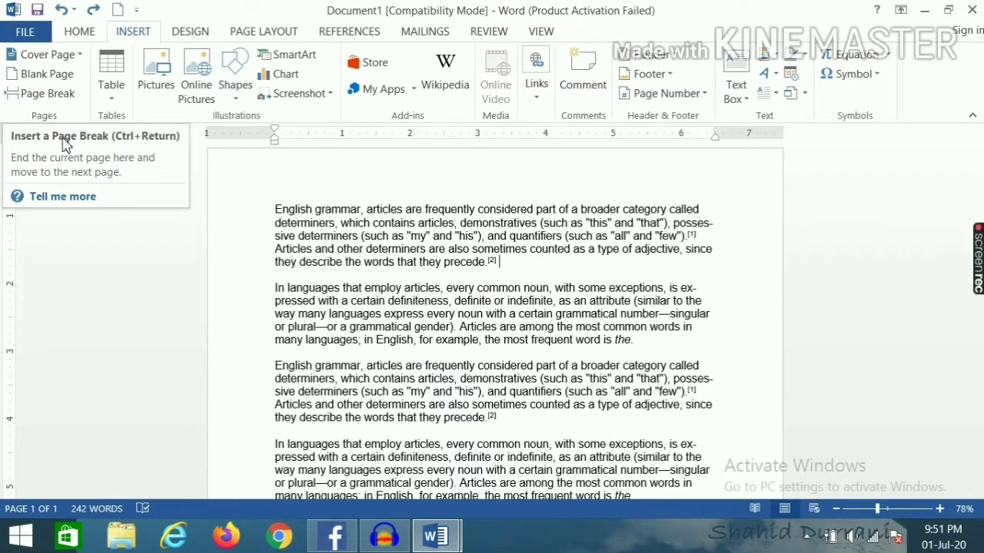
- Increase the first paragraph's indent by one level and decrease it again, two times
click(79, 31)
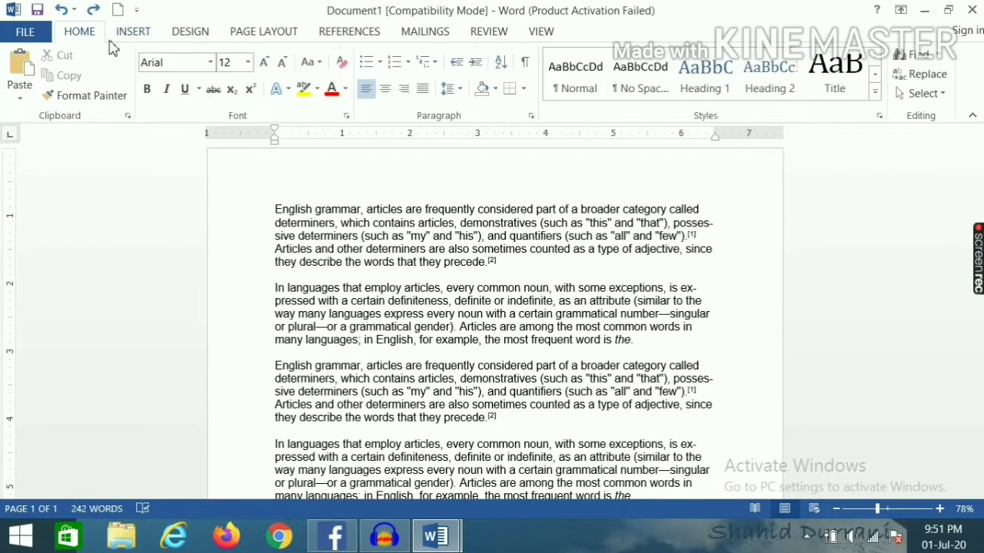
click(474, 65)
click(458, 65)
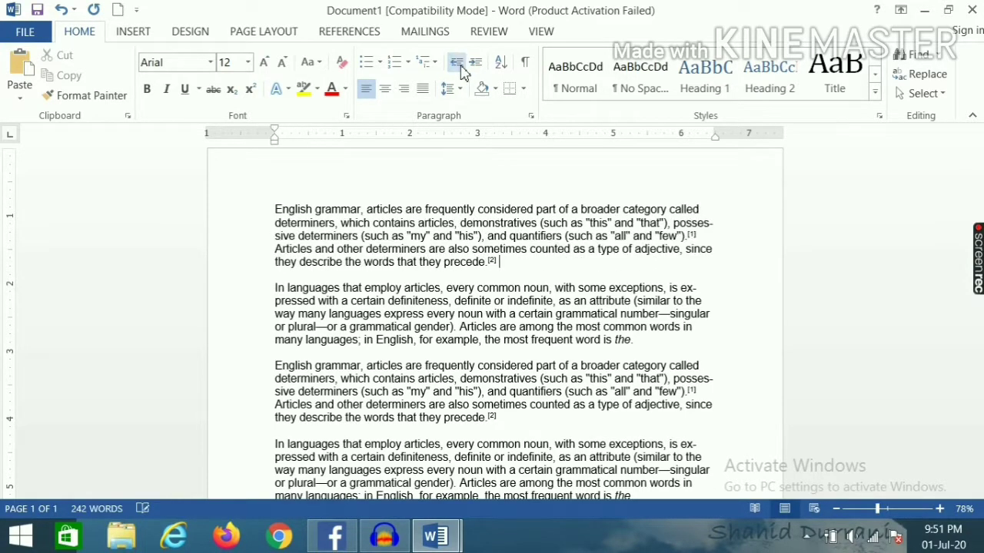
click(473, 65)
click(455, 64)
- Set the first paragraph's left indent to 0.4", and return it to 0"
click(279, 34)
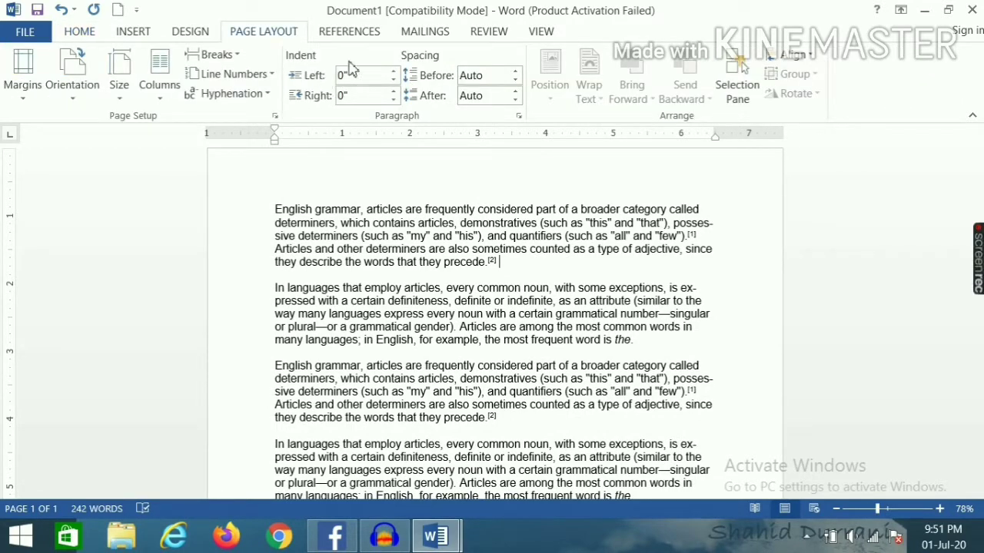
click(393, 71)
click(394, 71)
click(393, 70)
click(393, 71)
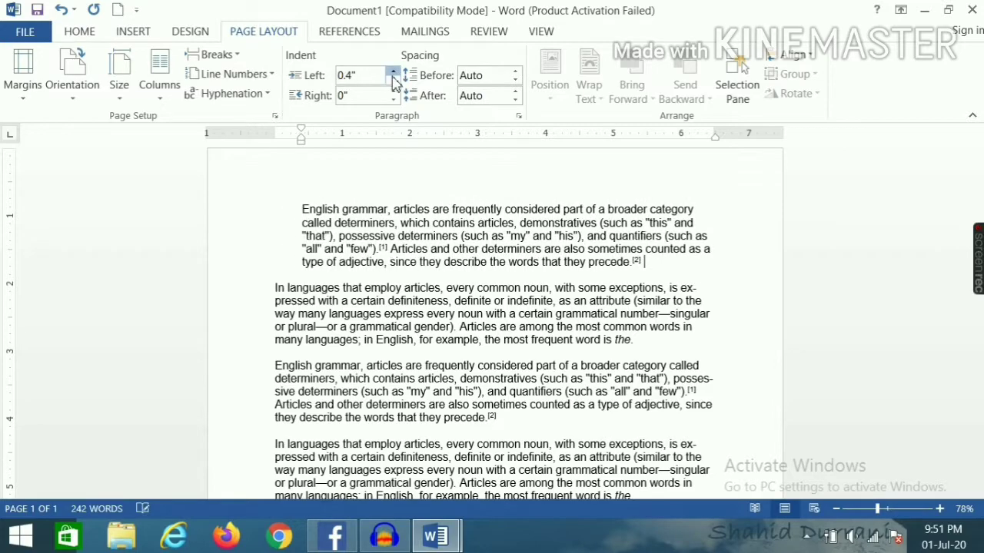
click(393, 80)
click(394, 80)
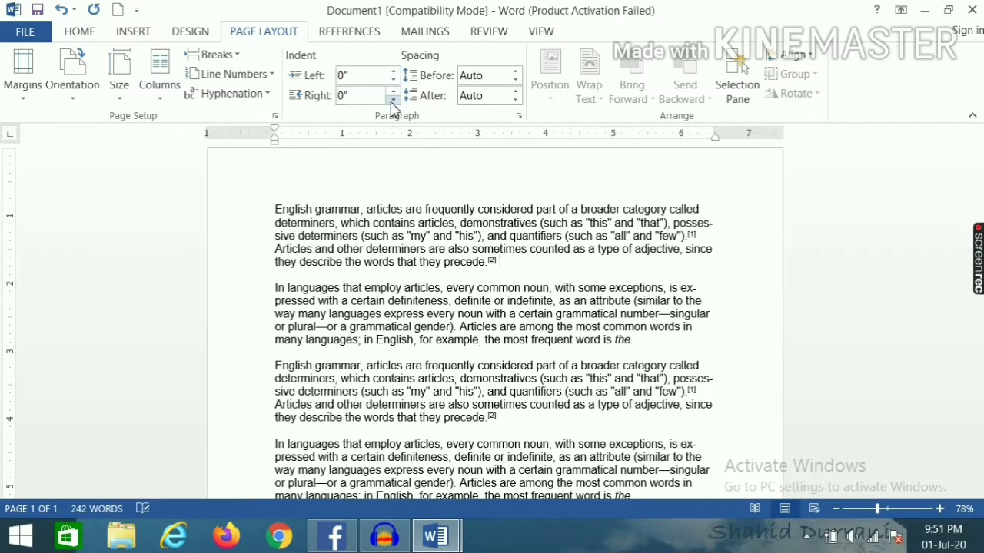
- Lower the first paragraph's right indent below zero, and return it to 0"
click(393, 100)
click(393, 100)
click(392, 100)
click(395, 91)
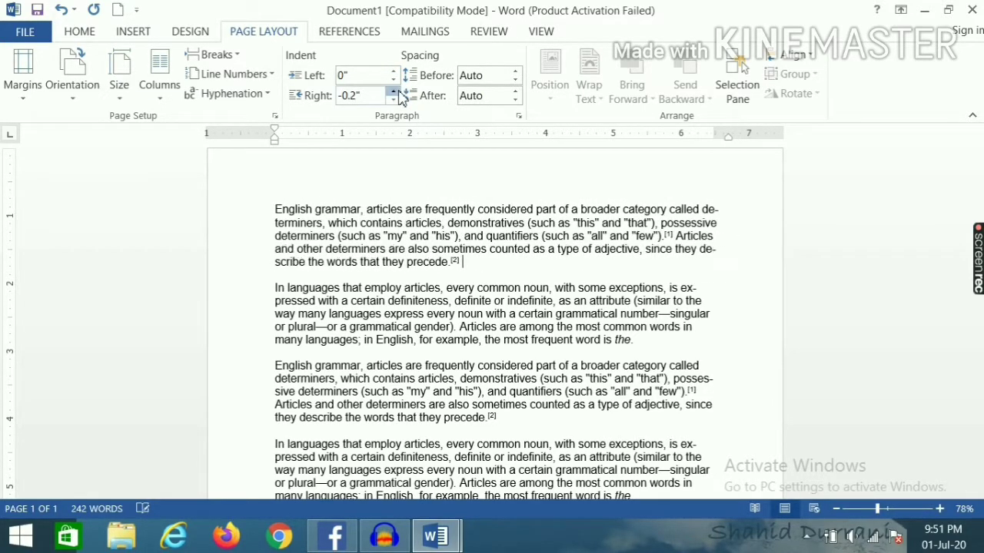
click(396, 91)
click(396, 91)
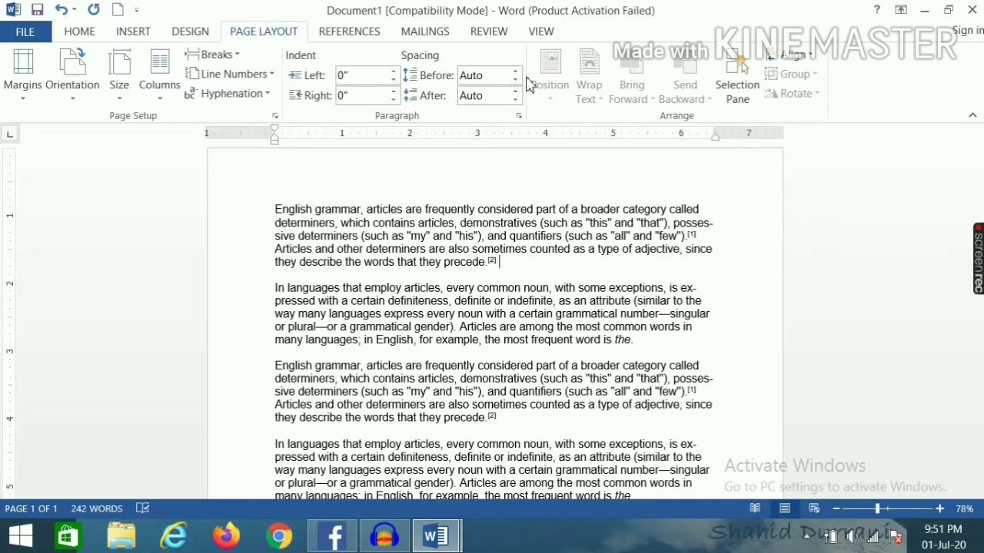
- Set the first paragraph's left indent to -0.4", and return it to 0"
click(393, 79)
click(393, 79)
click(393, 80)
click(393, 80)
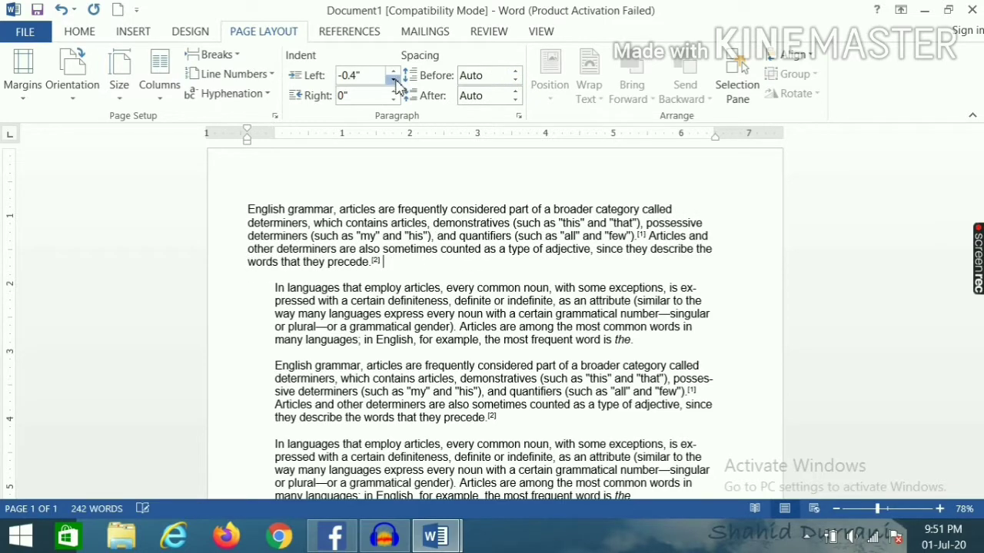
click(393, 71)
click(393, 72)
click(393, 71)
click(393, 73)
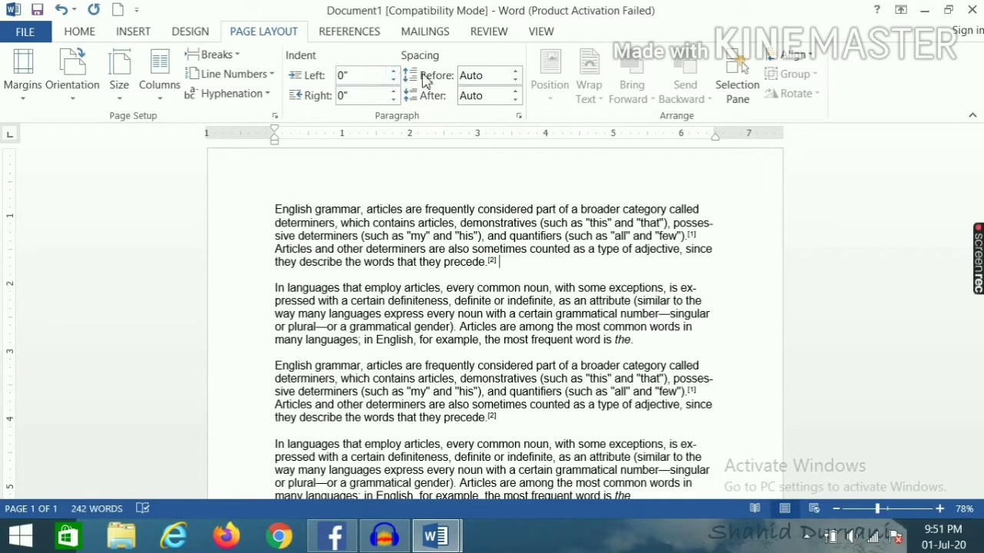
click(327, 189)
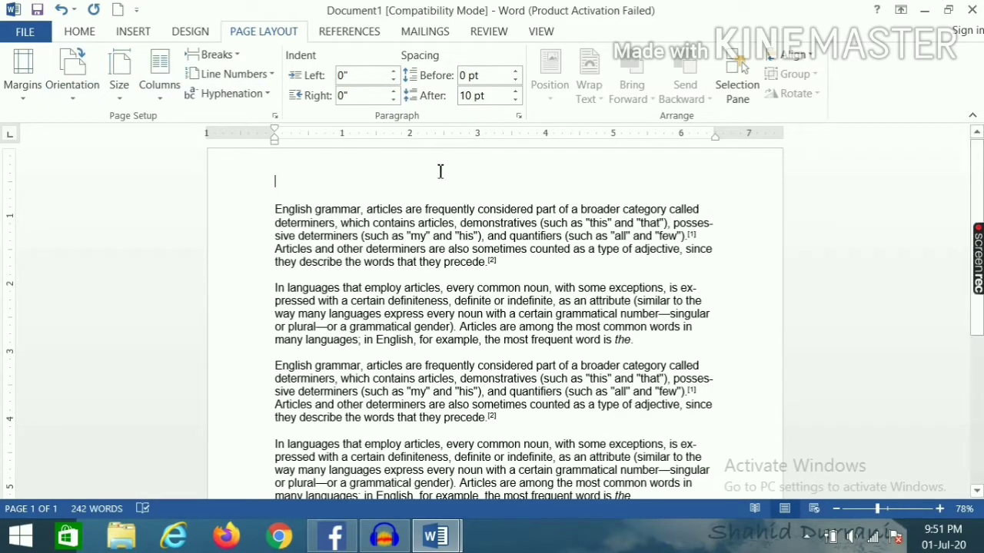
click(83, 32)
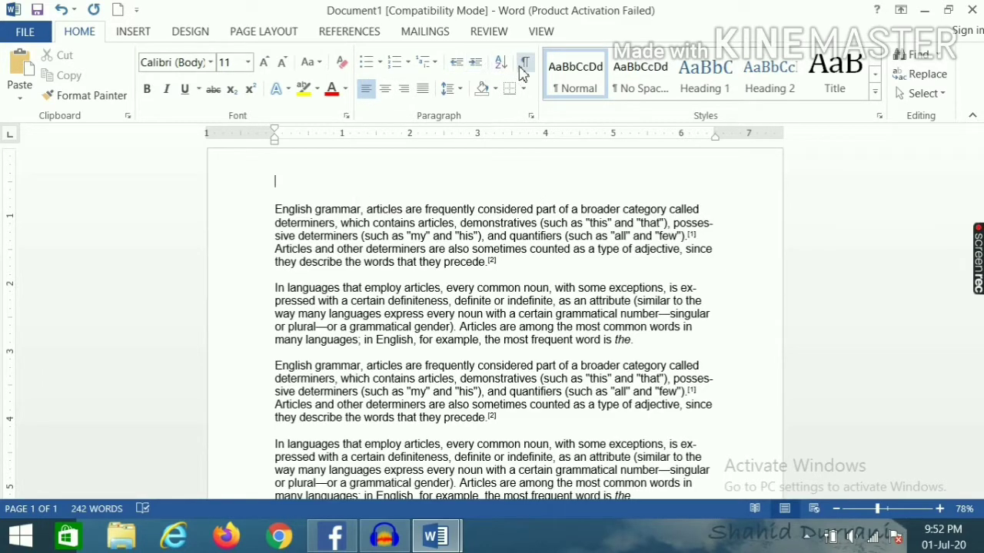
click(287, 34)
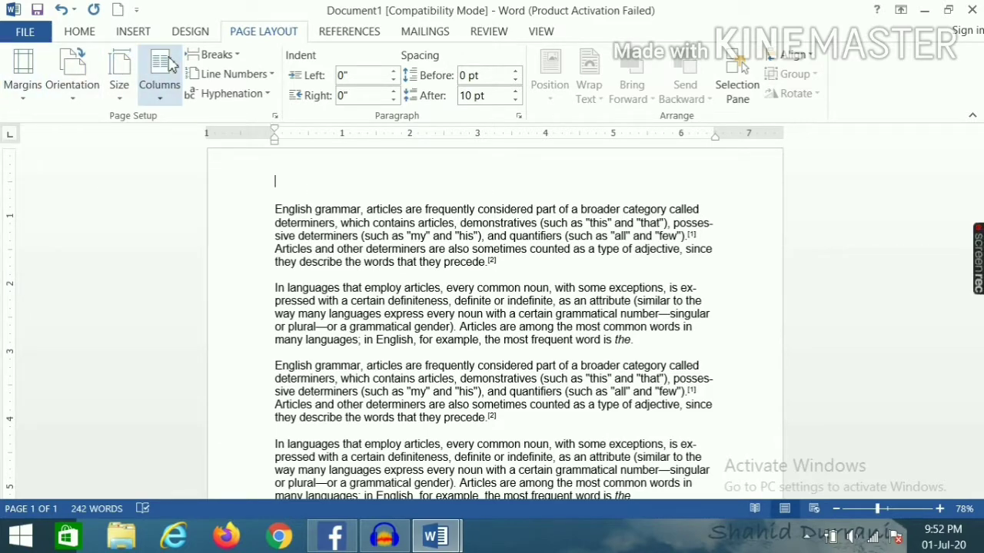
click(215, 58)
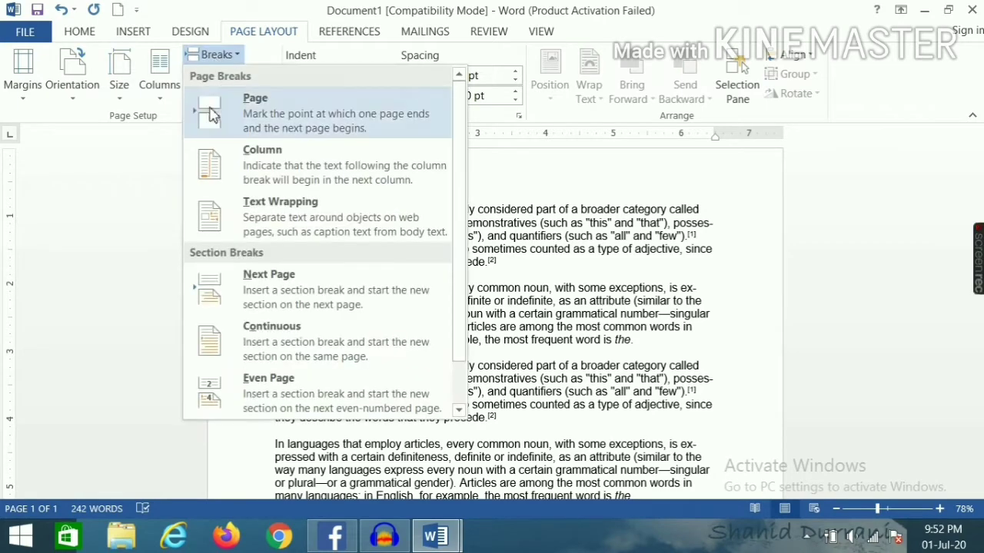
click(128, 210)
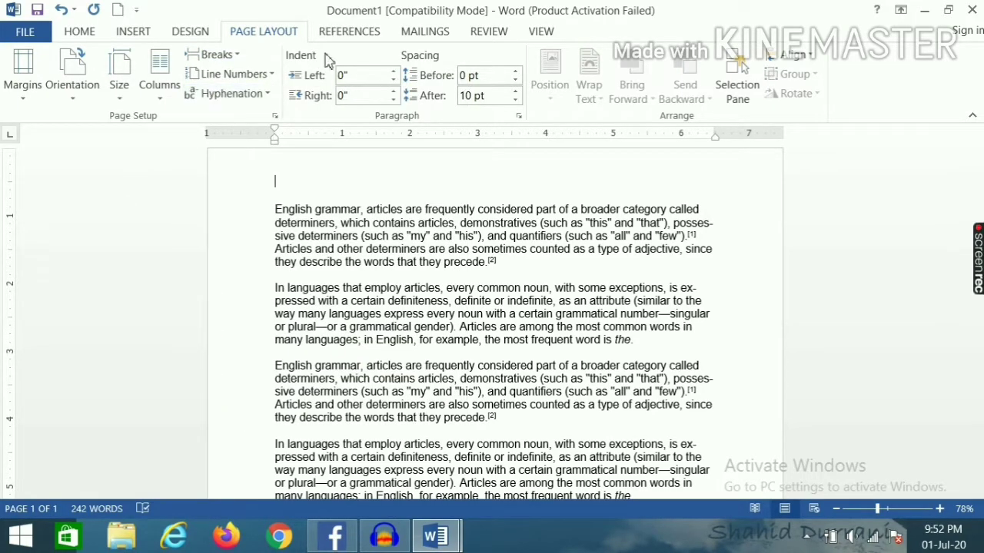
click(342, 33)
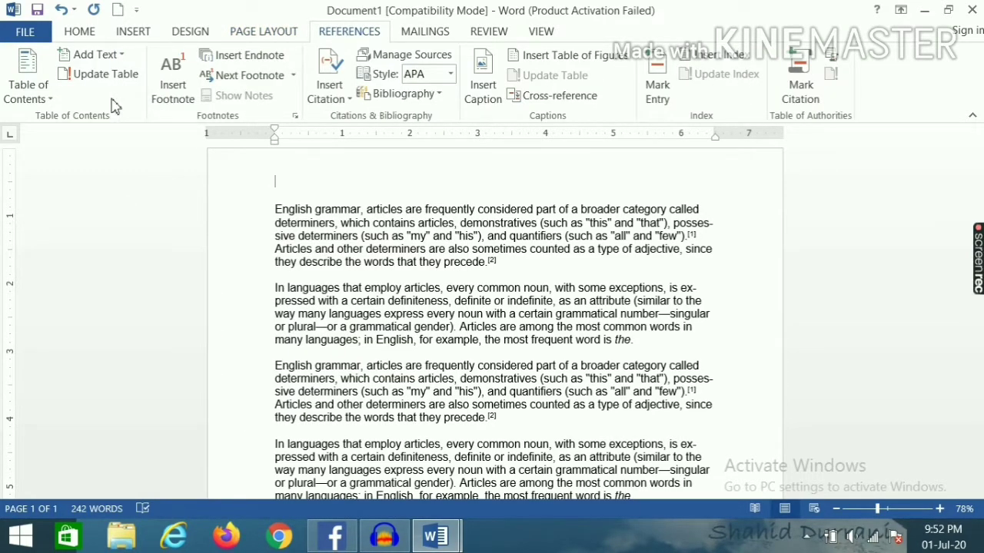